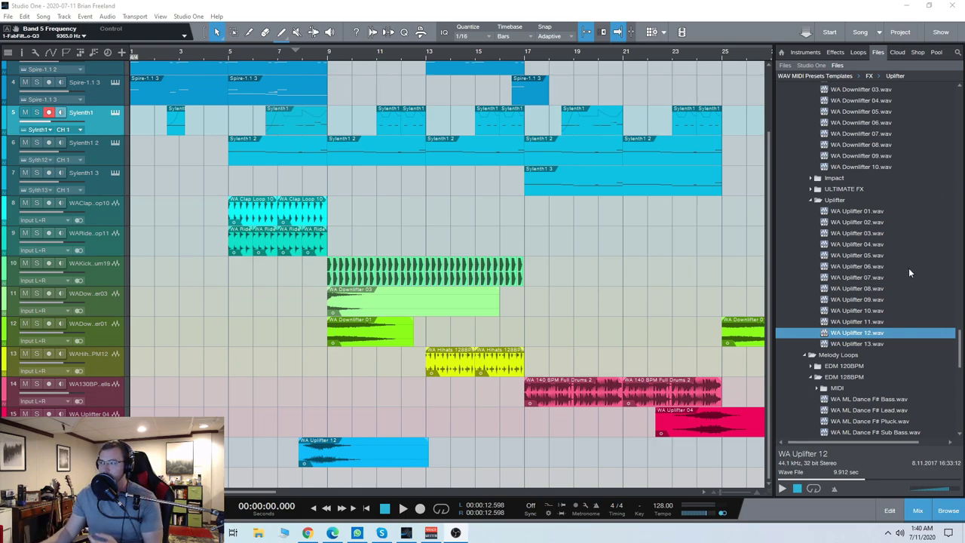
- Play the arrangement from the start, shrink all sixteen tracks, and peek at the Sylenth1 part's notes
{"action": "scroll", "coordinate": [907, 270], "scroll_direction": "up", "scroll_amount": 4}
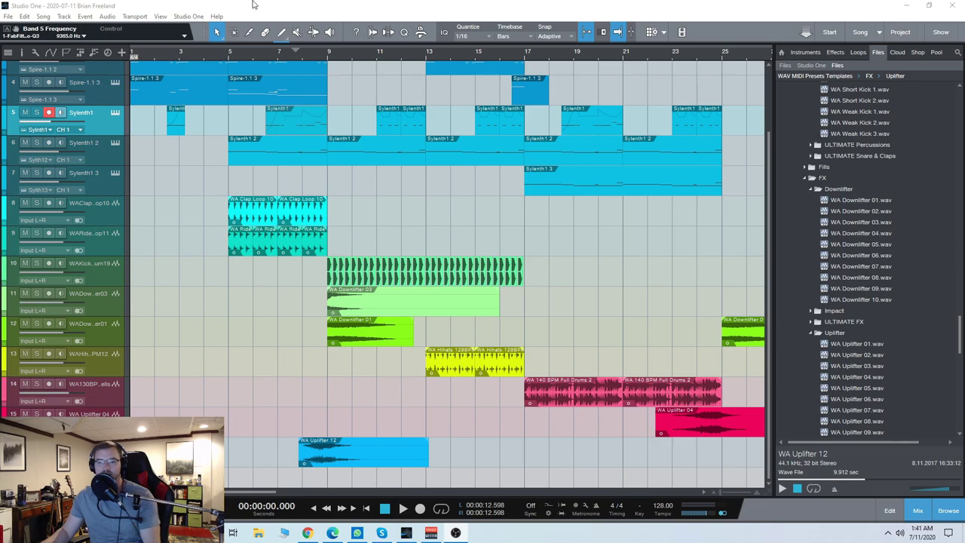
{"action": "key", "text": "space"}
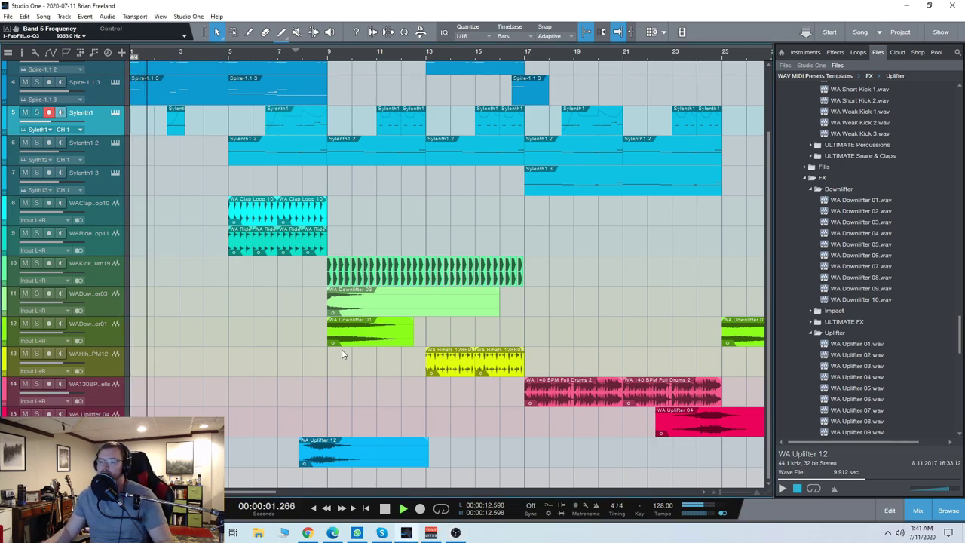
{"action": "key", "text": "shift+w"}
{"action": "key", "text": "shift+w"}
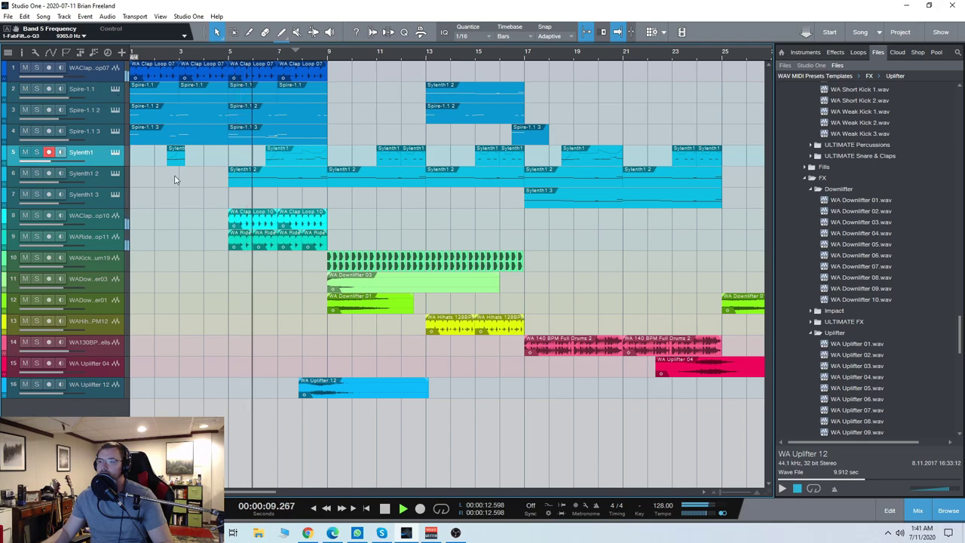
{"action": "double_click", "coordinate": [305, 161]}
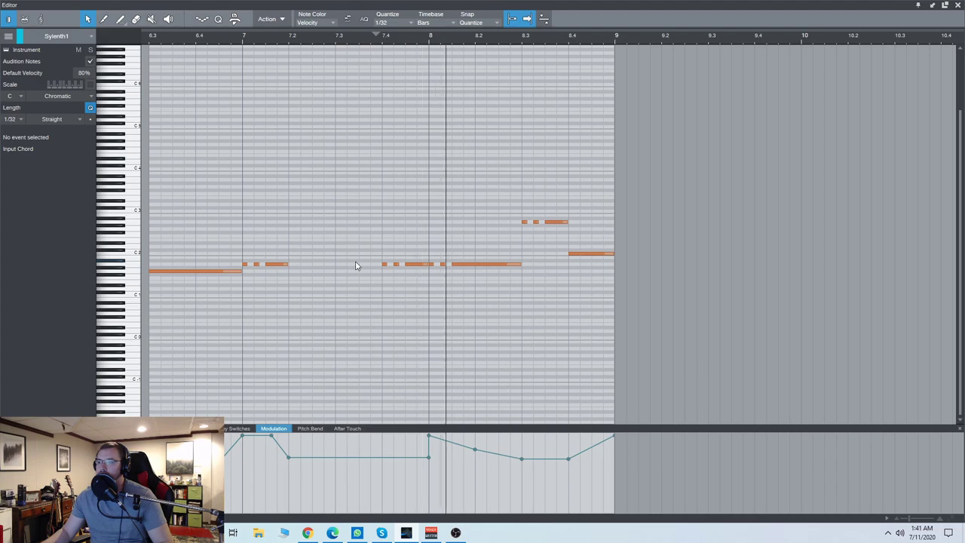
{"action": "key", "text": "F2"}
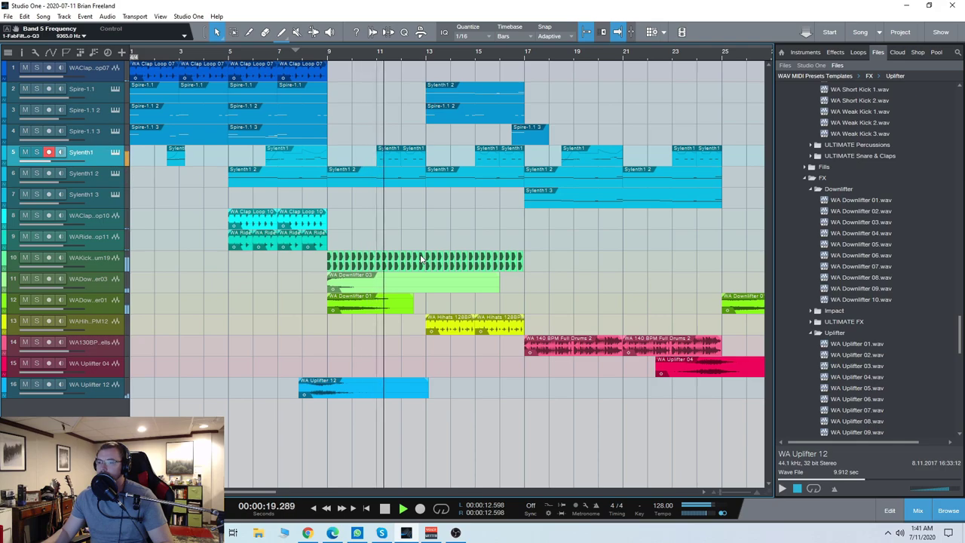
- Enlarge the tracks to show their input rows and browse across the arrangement
{"action": "key", "text": "shift+e"}
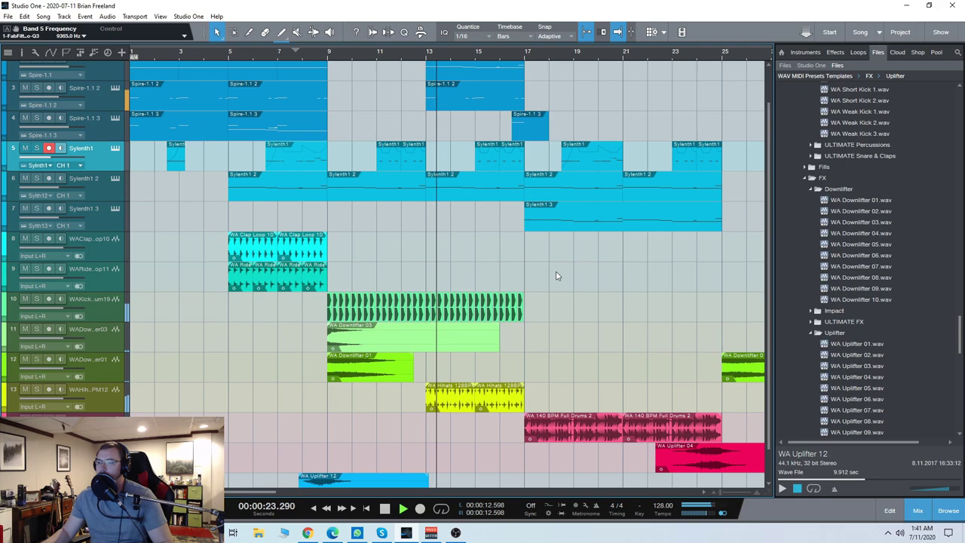
{"action": "scroll", "coordinate": [542, 324], "scroll_direction": "right", "scroll_amount": 2}
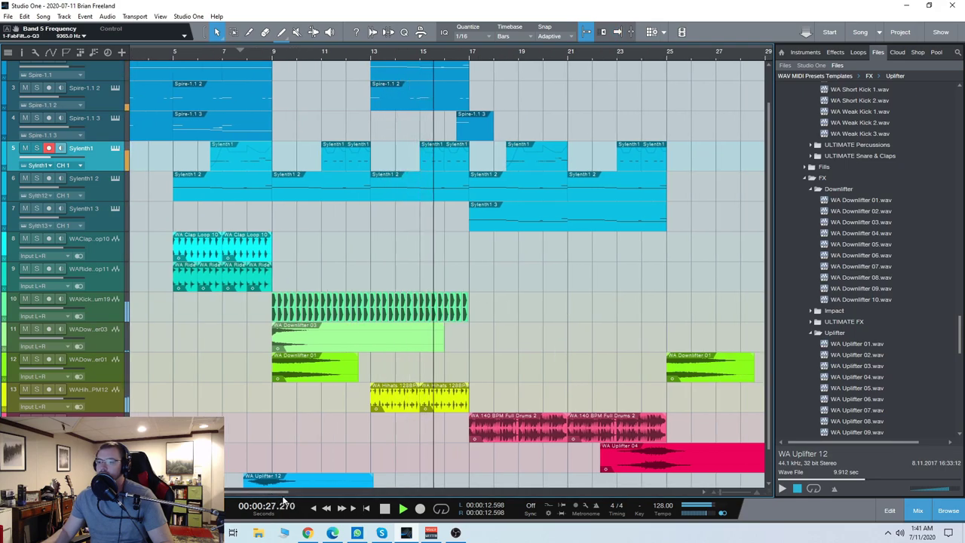
{"action": "scroll", "coordinate": [289, 489], "scroll_direction": "right", "scroll_amount": 3}
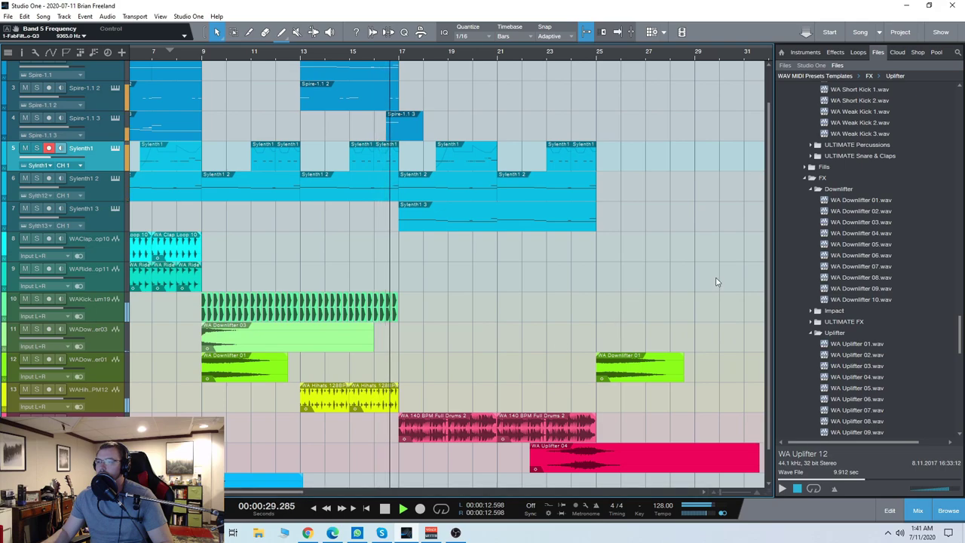
{"action": "scroll", "coordinate": [575, 348], "scroll_direction": "down", "scroll_amount": 1}
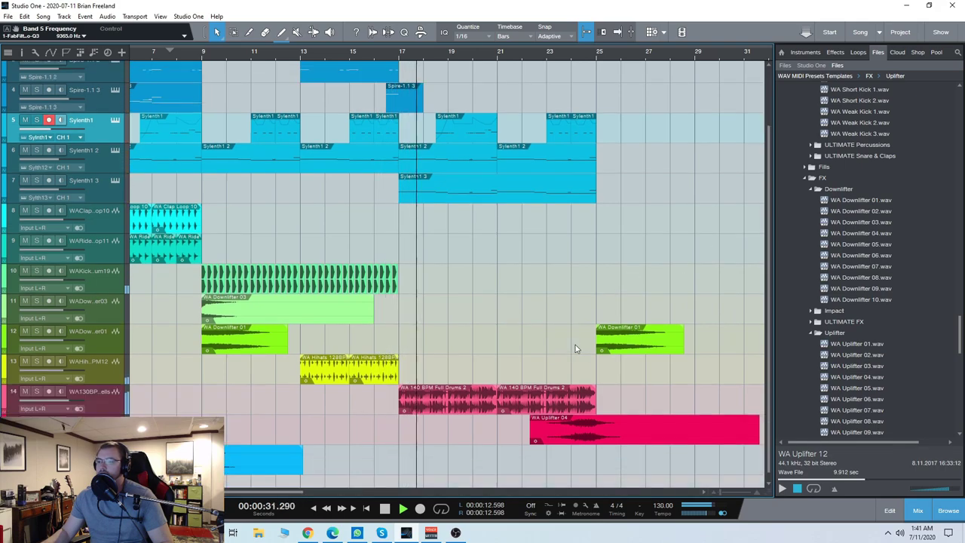
{"action": "scroll", "coordinate": [526, 267], "scroll_direction": "right", "scroll_amount": 4}
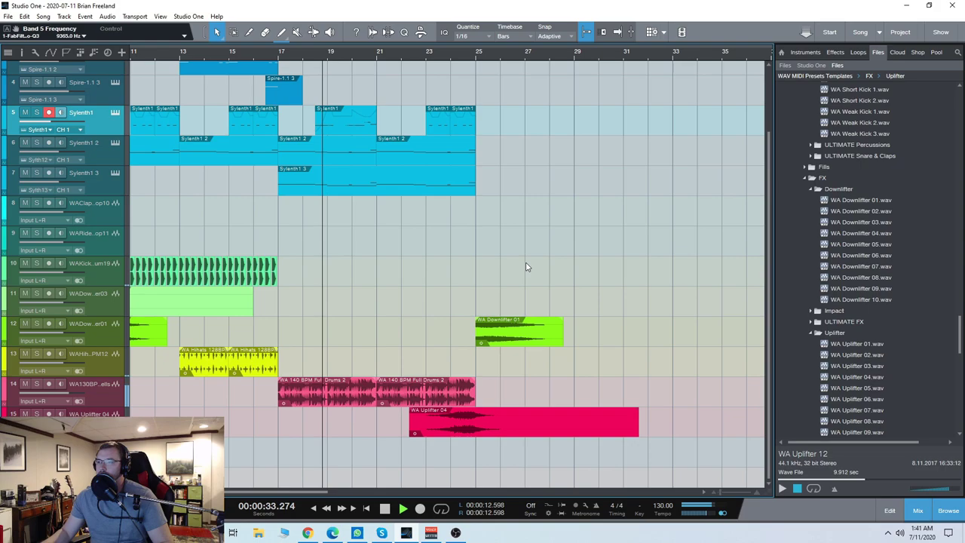
{"action": "scroll", "coordinate": [526, 266], "scroll_direction": "up", "scroll_amount": 3}
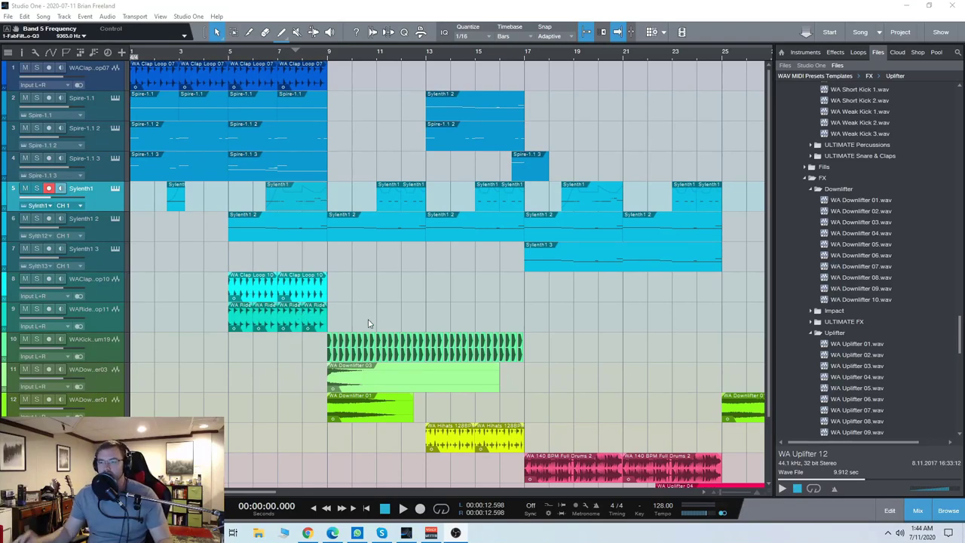
- Show the Spire synth of the Spire-1.1 track, shifting its window slightly left
{"action": "left_click", "coordinate": [115, 99]}
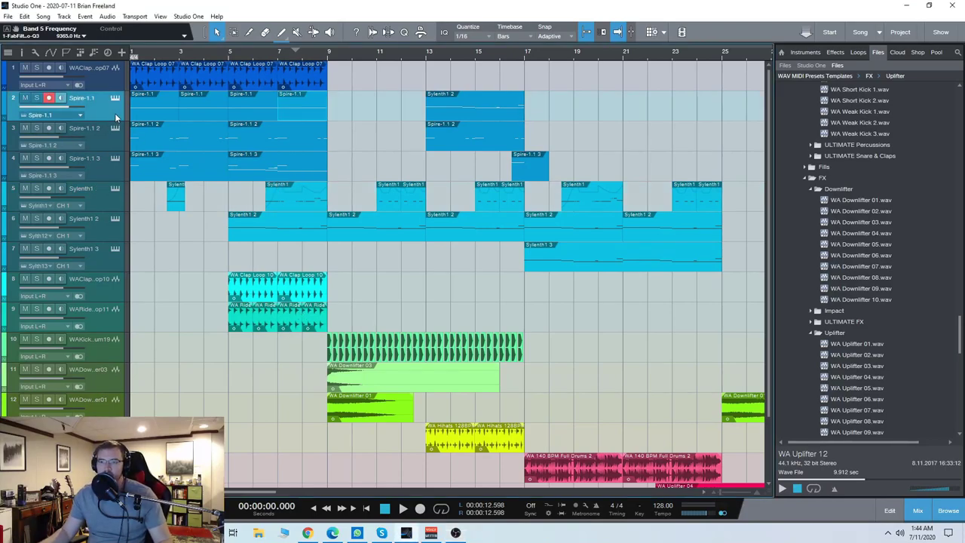
{"action": "left_click_drag", "start_coordinate": [468, 127], "coordinate": [462, 122]}
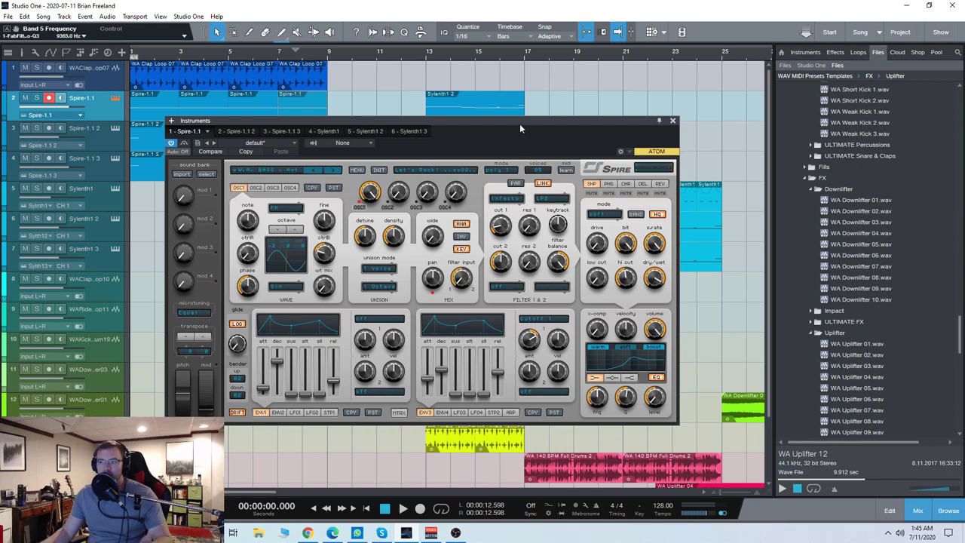
{"action": "left_click_drag", "start_coordinate": [519, 124], "coordinate": [504, 120]}
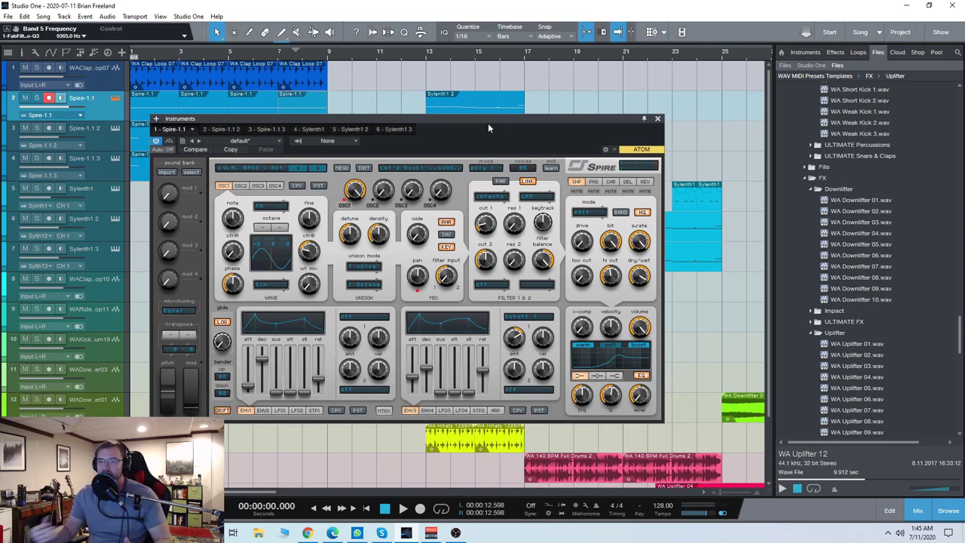
- Close the Spire window and scroll the Files browser up to the ULTIMATE Drum Loops folder
{"action": "left_click", "coordinate": [657, 119]}
{"action": "scroll", "coordinate": [851, 189], "scroll_direction": "up", "scroll_amount": 8}
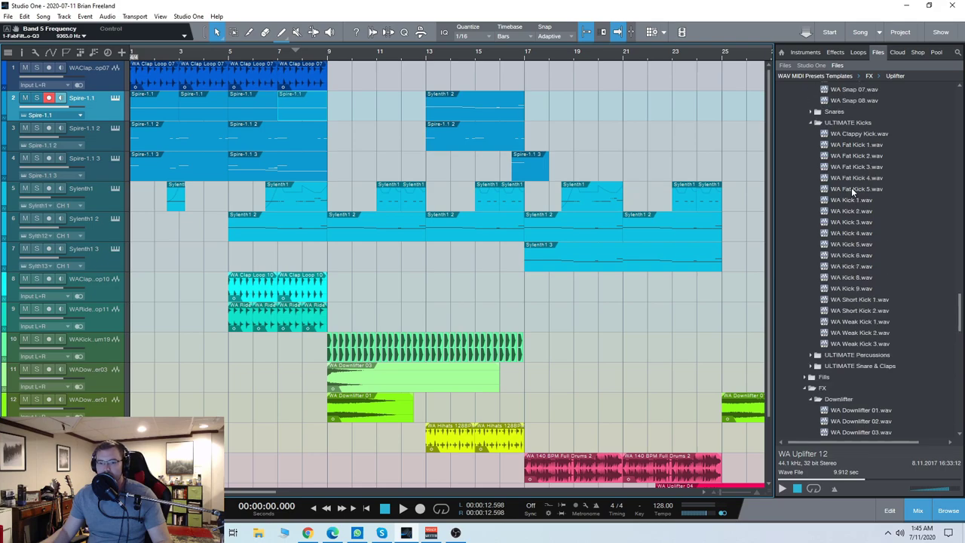
{"action": "scroll", "coordinate": [851, 187], "scroll_direction": "up", "scroll_amount": 10}
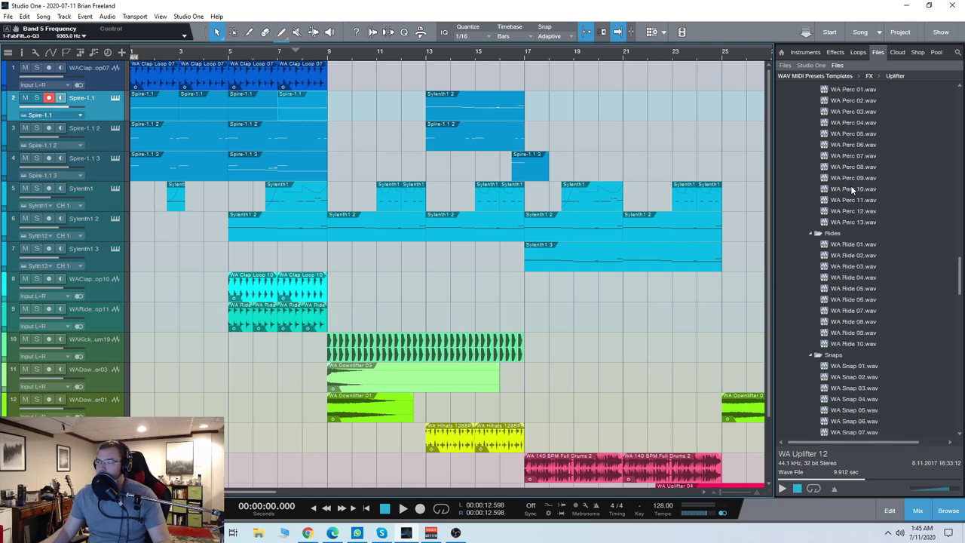
{"action": "scroll", "coordinate": [850, 185], "scroll_direction": "up", "scroll_amount": 10}
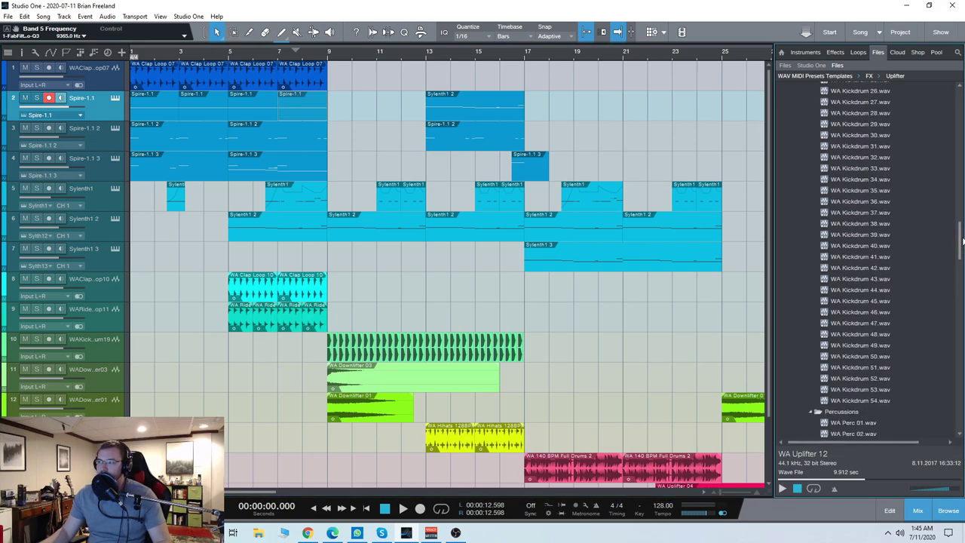
{"action": "scroll", "coordinate": [962, 240], "scroll_direction": "up", "scroll_amount": 12}
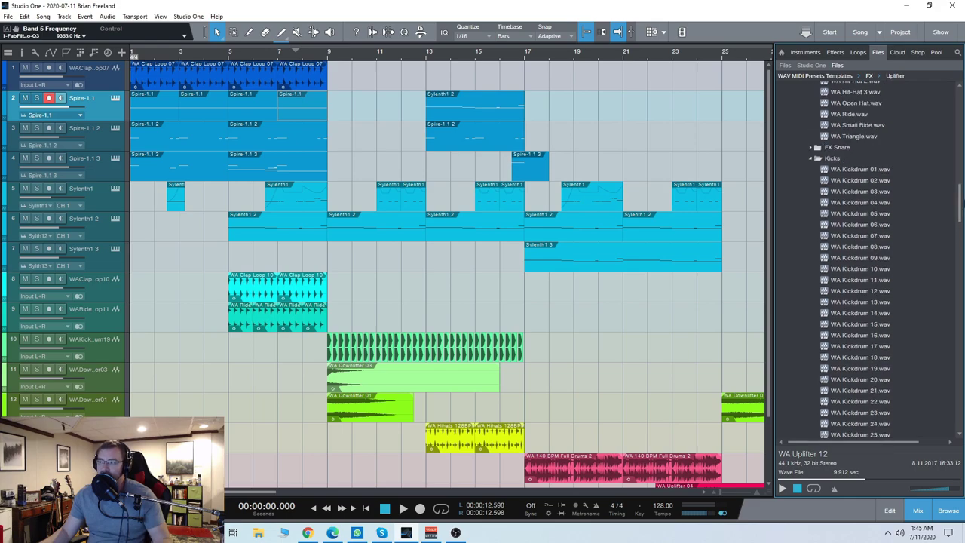
{"action": "scroll", "coordinate": [859, 257], "scroll_direction": "up", "scroll_amount": 1}
{"action": "scroll", "coordinate": [867, 256], "scroll_direction": "up", "scroll_amount": 2}
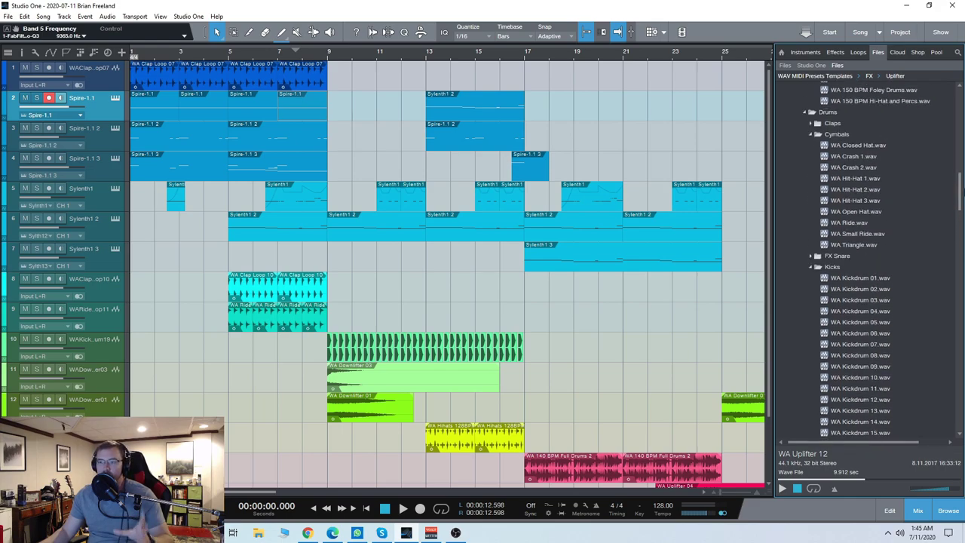
{"action": "scroll", "coordinate": [867, 257], "scroll_direction": "up", "scroll_amount": 6}
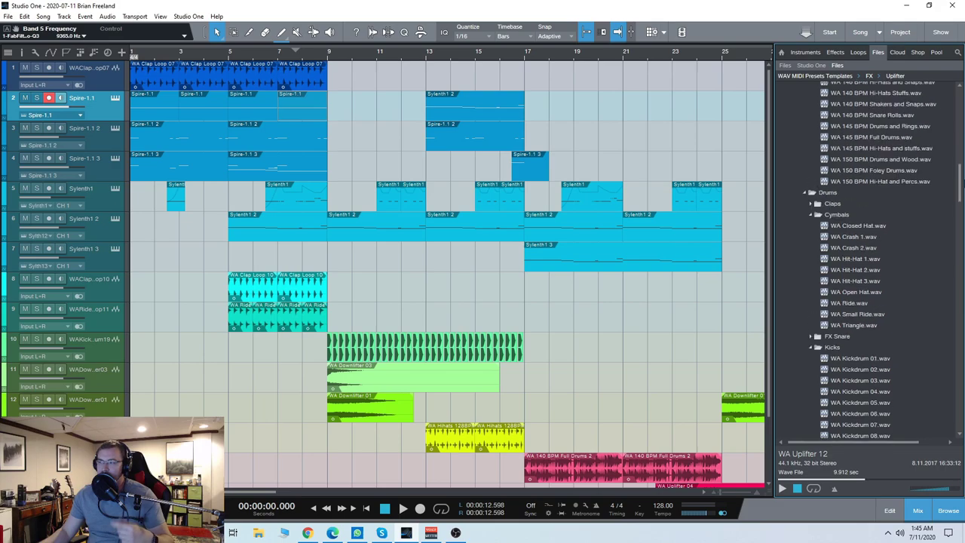
{"action": "scroll", "coordinate": [866, 256], "scroll_direction": "up", "scroll_amount": 1}
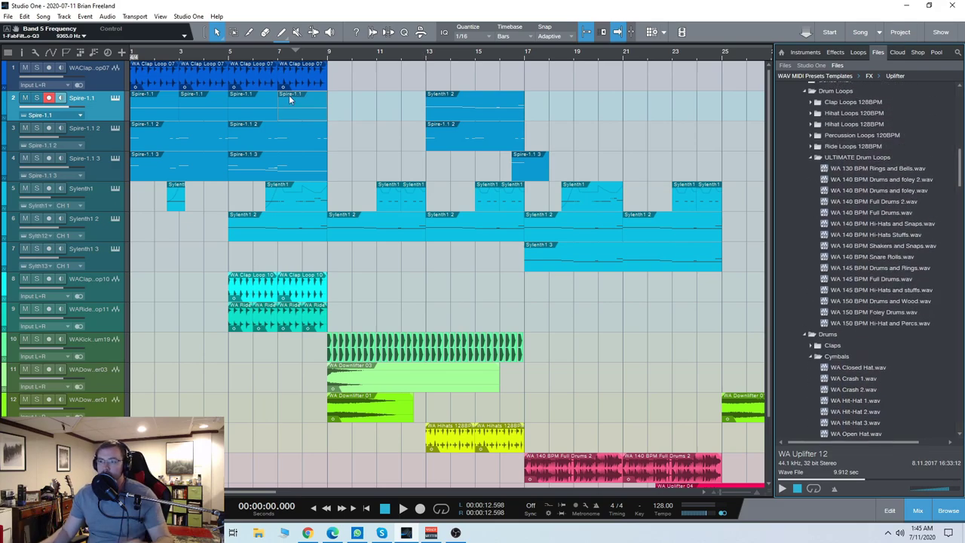
- Solo the track 1 clap loop, tracks 8 and 9, and the track 12 downlifter, and play them
{"action": "left_click", "coordinate": [37, 68]}
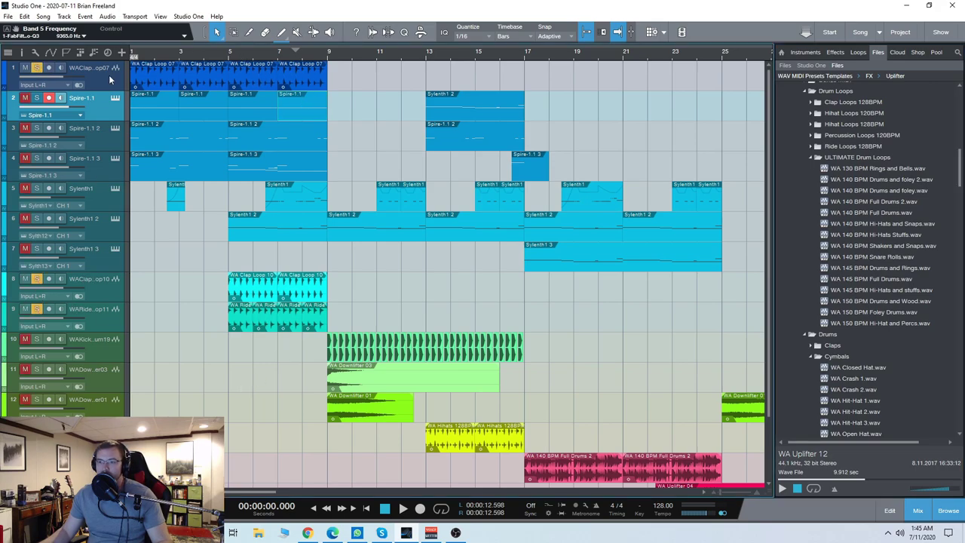
{"action": "left_click", "coordinate": [104, 290]}
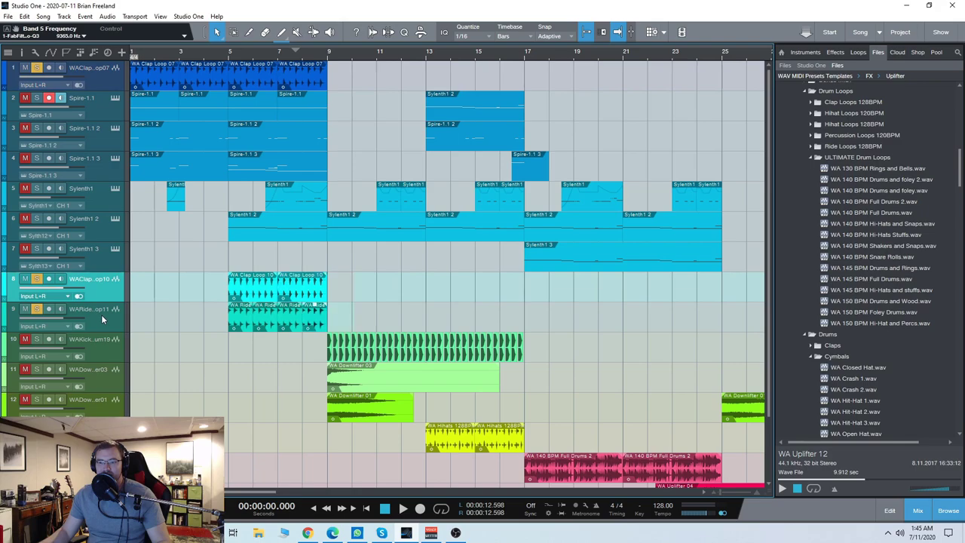
{"action": "left_click", "coordinate": [109, 320]}
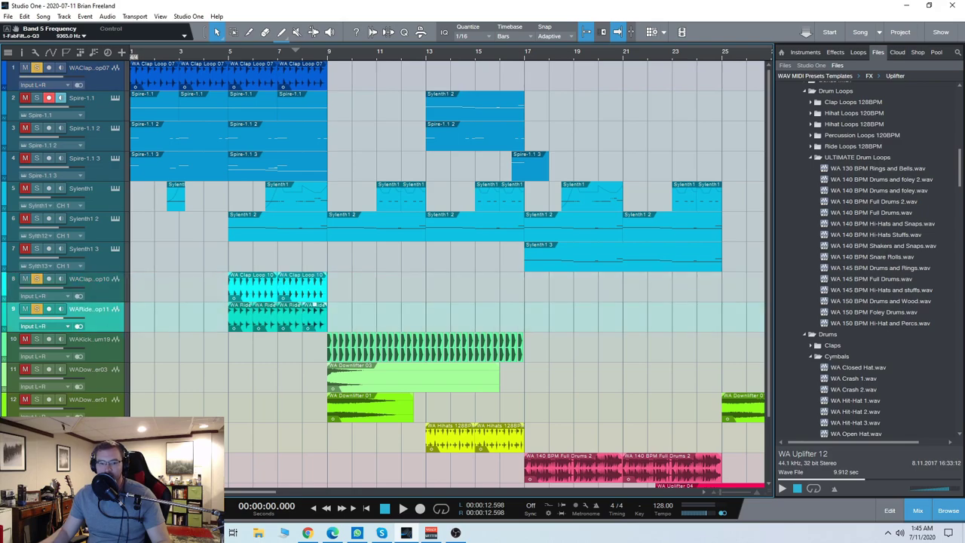
{"action": "key", "text": "space"}
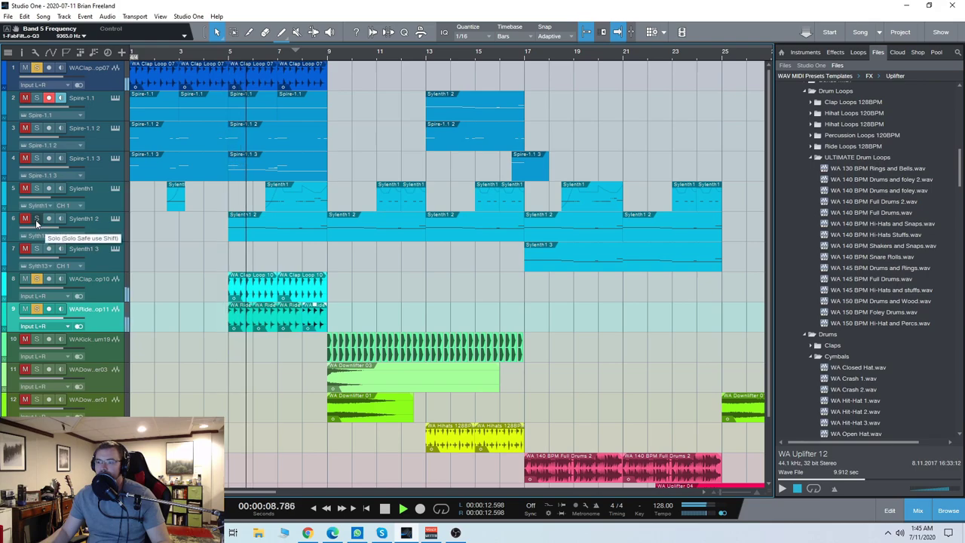
{"action": "scroll", "coordinate": [35, 219], "scroll_direction": "down", "scroll_amount": 2}
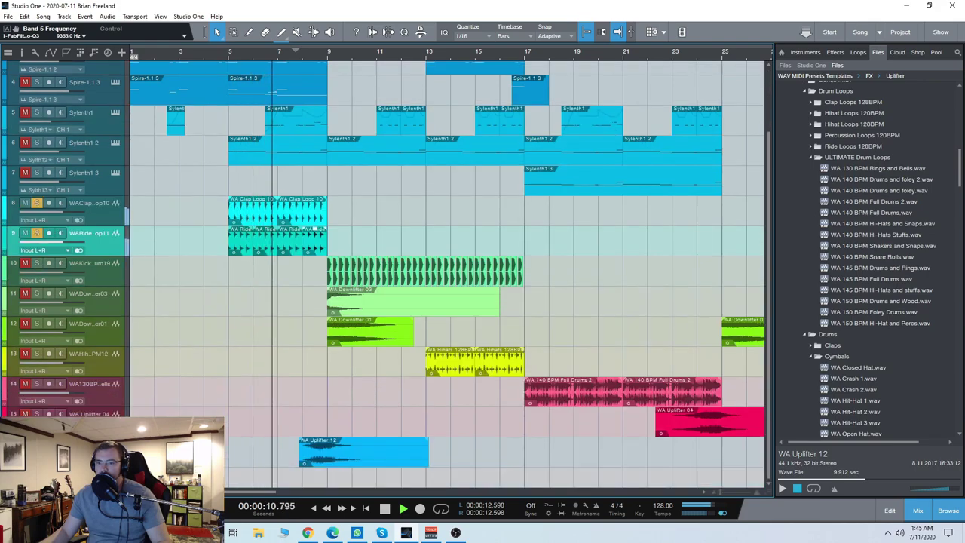
{"action": "left_click", "coordinate": [37, 323]}
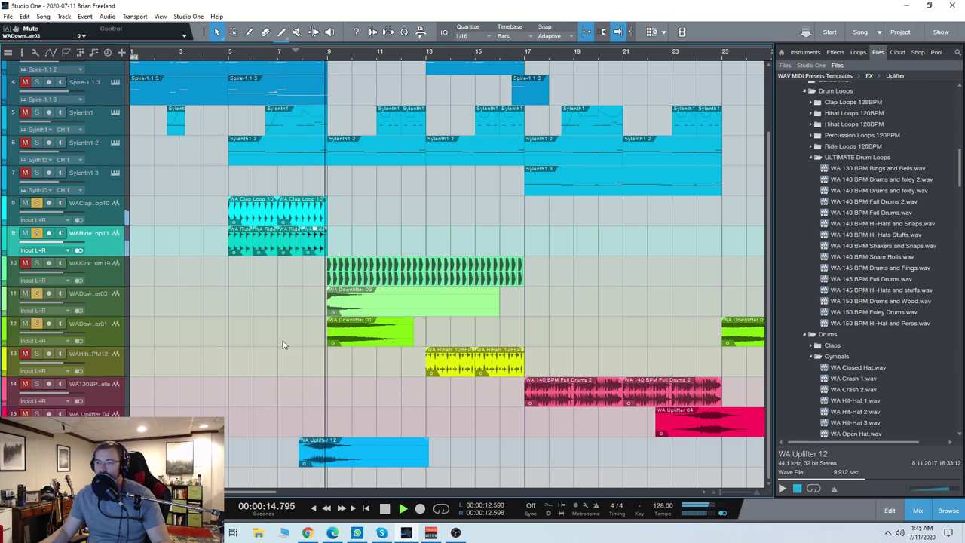
- Stop playback and select the WA Uplifter 12 clip, then the WA Downlifter 03 track
{"action": "left_click", "coordinate": [385, 510]}
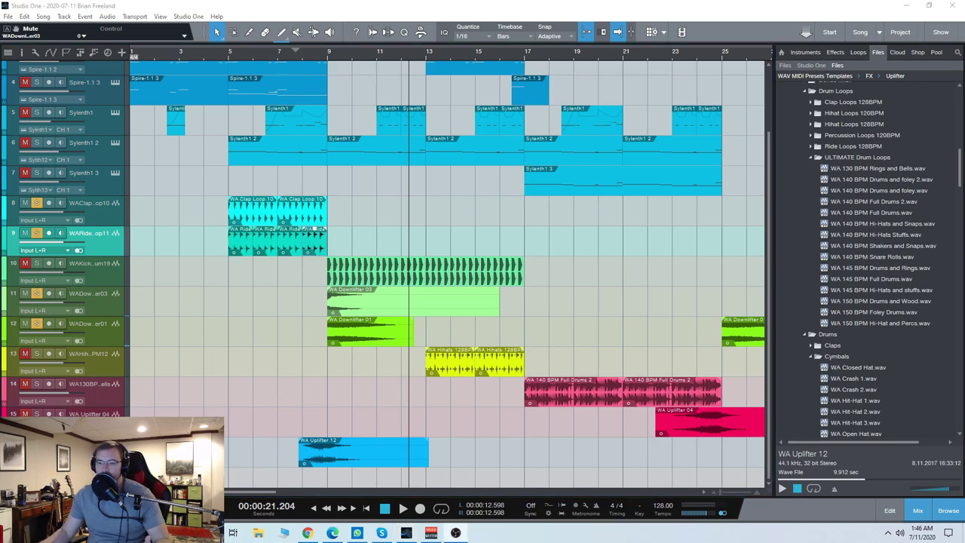
{"action": "left_click", "coordinate": [364, 439]}
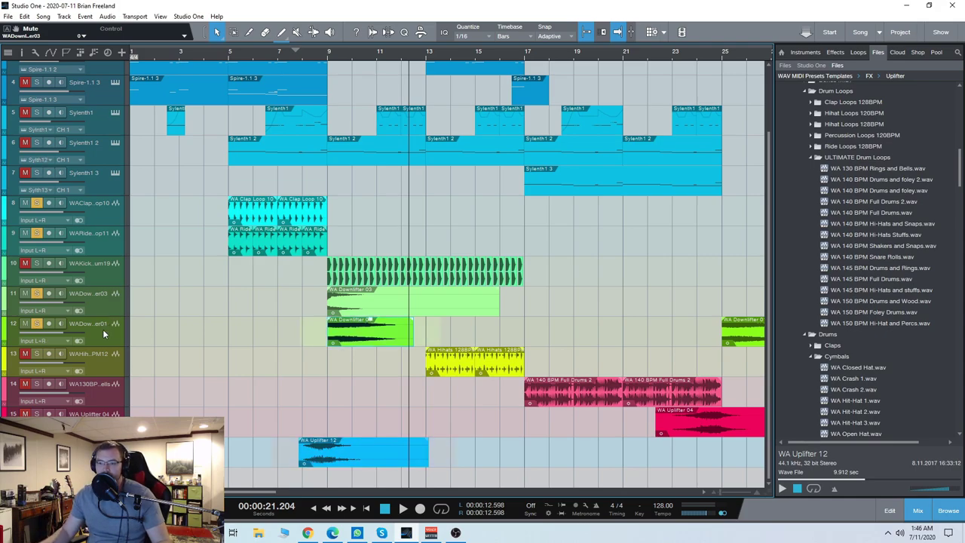
{"action": "left_click", "coordinate": [110, 304]}
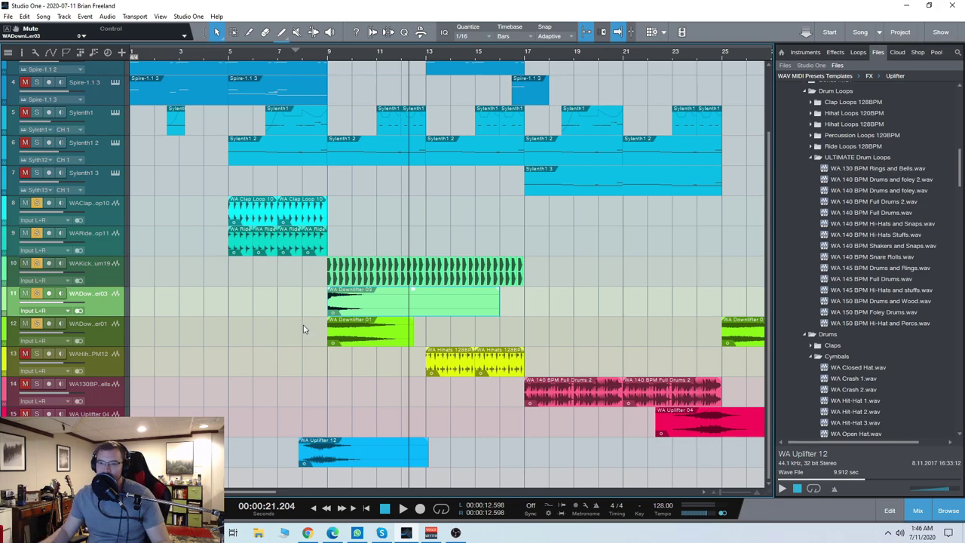
- Start playback from around bar 7
{"action": "scroll", "coordinate": [351, 340], "scroll_direction": "up", "scroll_amount": 2}
{"action": "scroll", "coordinate": [372, 321], "scroll_direction": "down", "scroll_amount": 2}
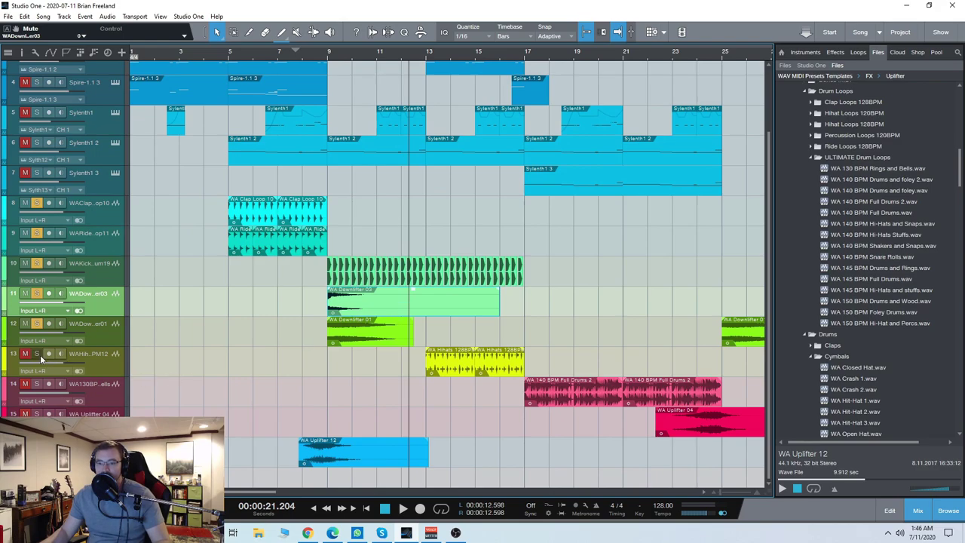
{"action": "left_click", "coordinate": [277, 57]}
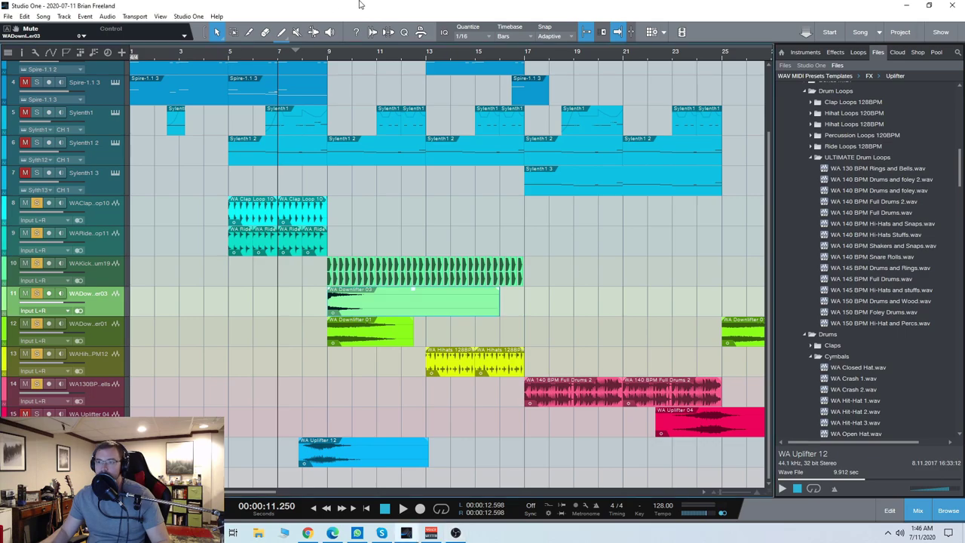
{"action": "key", "text": "space"}
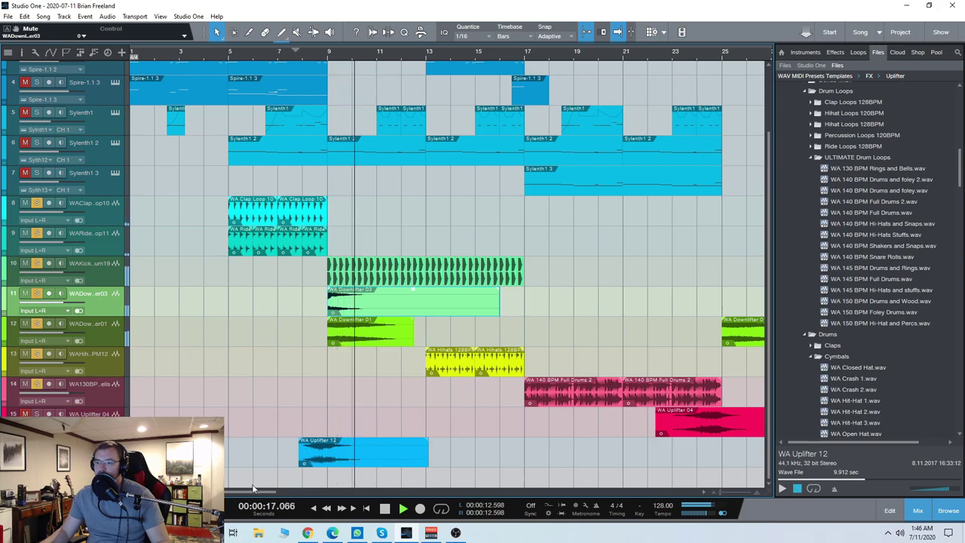
- Stop playback and place the playhead at bar 17, the 140 BPM Full Drums section
{"action": "scroll", "coordinate": [255, 494], "scroll_direction": "right", "scroll_amount": 3}
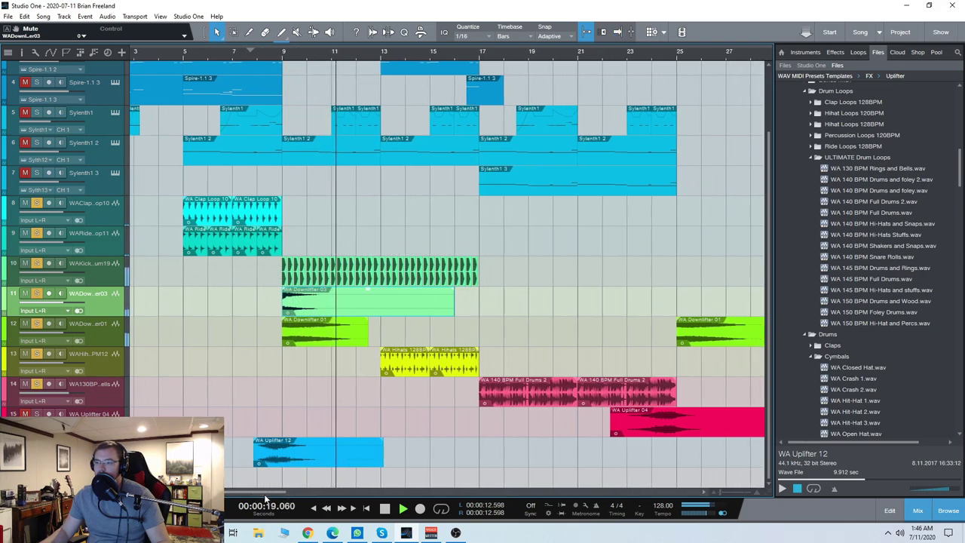
{"action": "scroll", "coordinate": [268, 497], "scroll_direction": "right", "scroll_amount": 1}
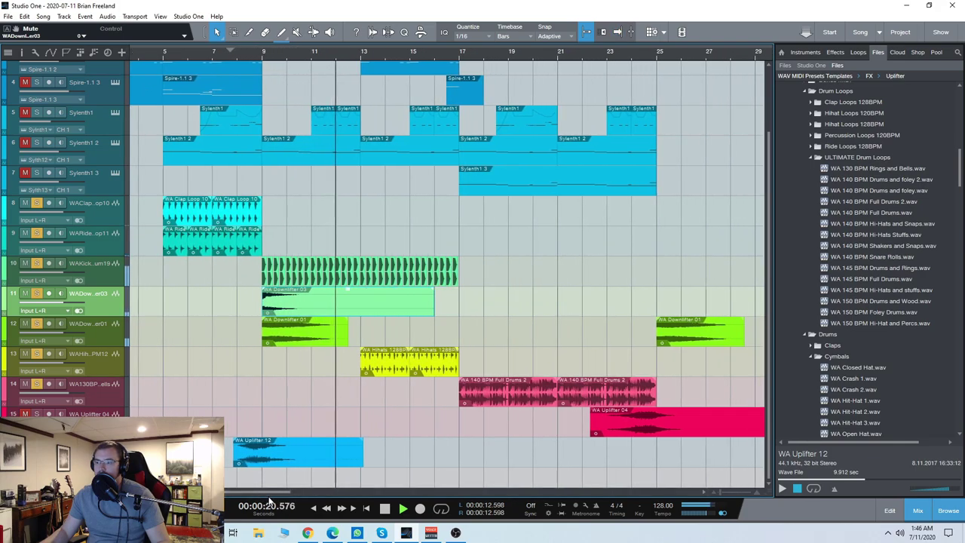
{"action": "left_click", "coordinate": [384, 509]}
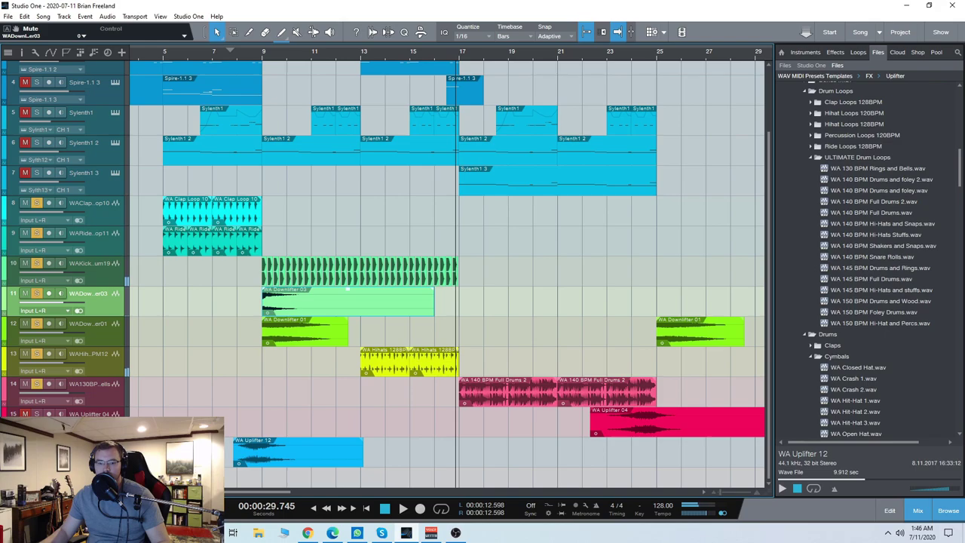
{"action": "left_click", "coordinate": [460, 60]}
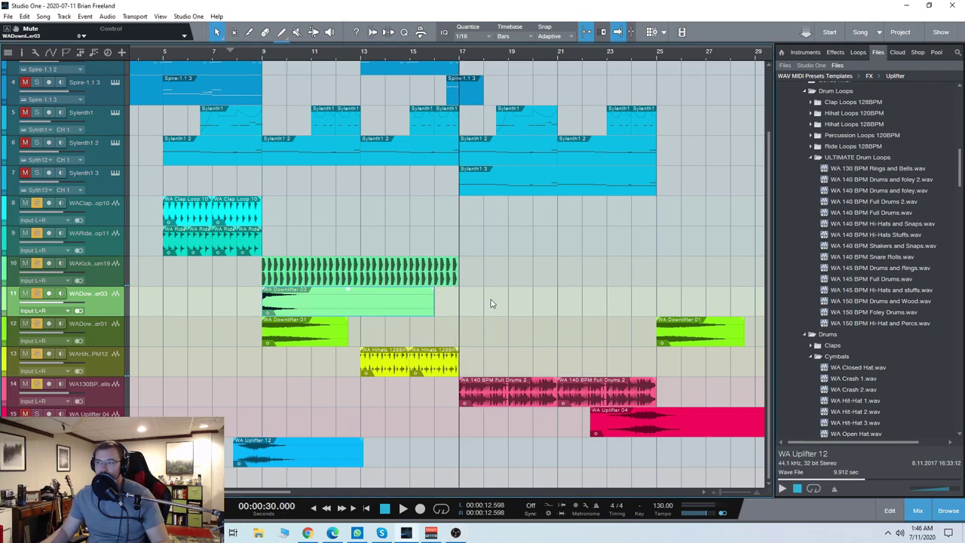
{"action": "scroll", "coordinate": [231, 492], "scroll_direction": "right", "scroll_amount": 3}
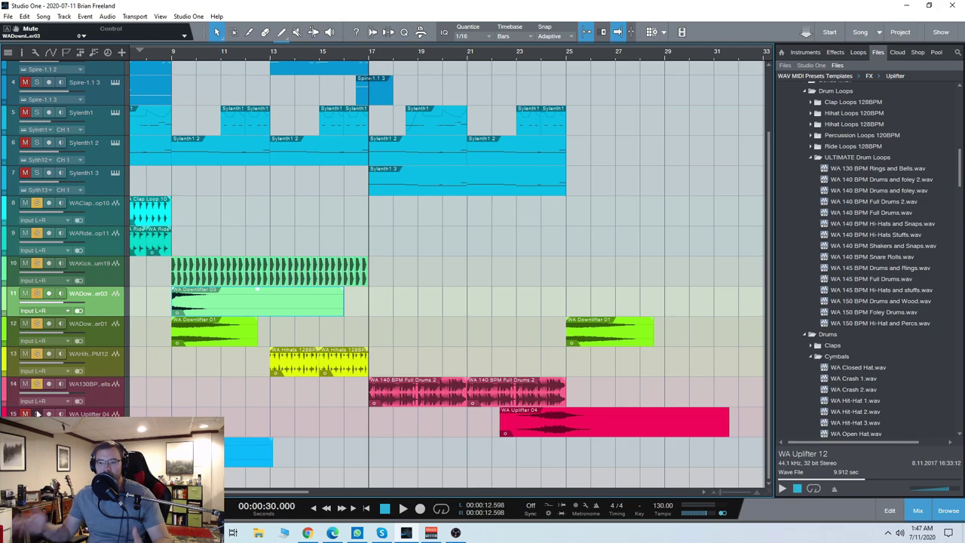
{"action": "scroll", "coordinate": [381, 334], "scroll_direction": "up", "scroll_amount": 2}
{"action": "scroll", "coordinate": [386, 328], "scroll_direction": "down", "scroll_amount": 2}
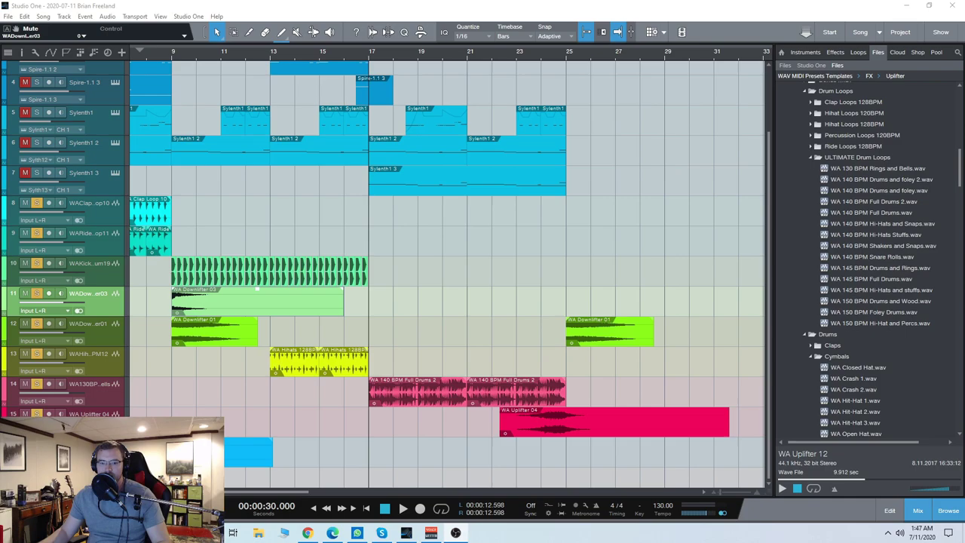
- Play from bar 17 while scrolling along the arrangement
{"action": "key", "text": "space"}
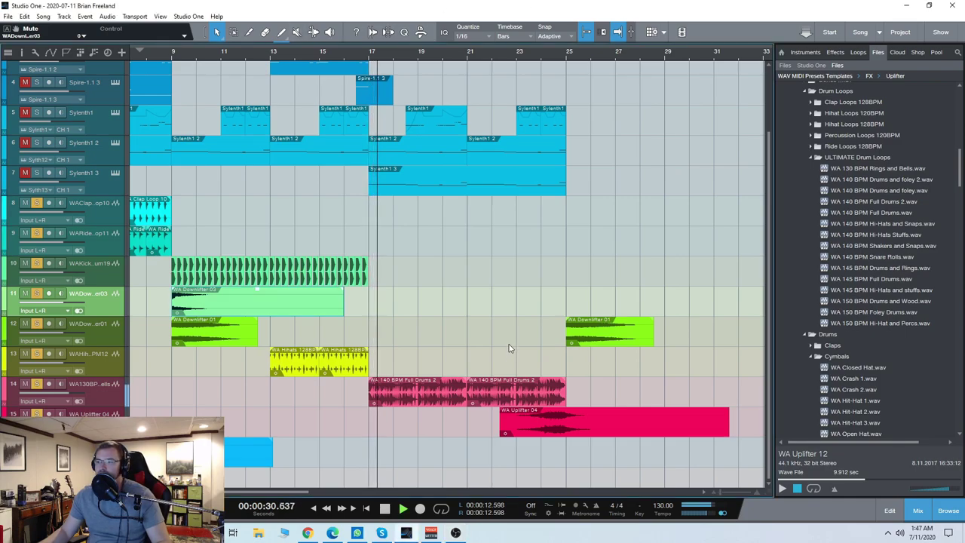
{"action": "left_click_drag", "start_coordinate": [295, 493], "coordinate": [335, 494]}
{"action": "scroll", "coordinate": [407, 409], "scroll_direction": "up", "scroll_amount": 2}
{"action": "scroll", "coordinate": [429, 400], "scroll_direction": "down", "scroll_amount": 3}
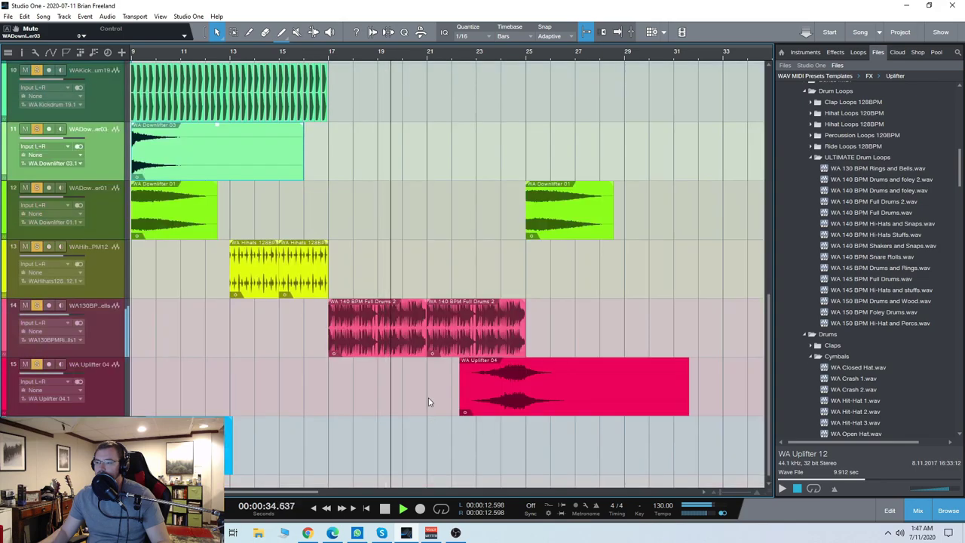
{"action": "scroll", "coordinate": [426, 373], "scroll_direction": "up", "scroll_amount": 1}
{"action": "scroll", "coordinate": [426, 379], "scroll_direction": "down", "scroll_amount": 1}
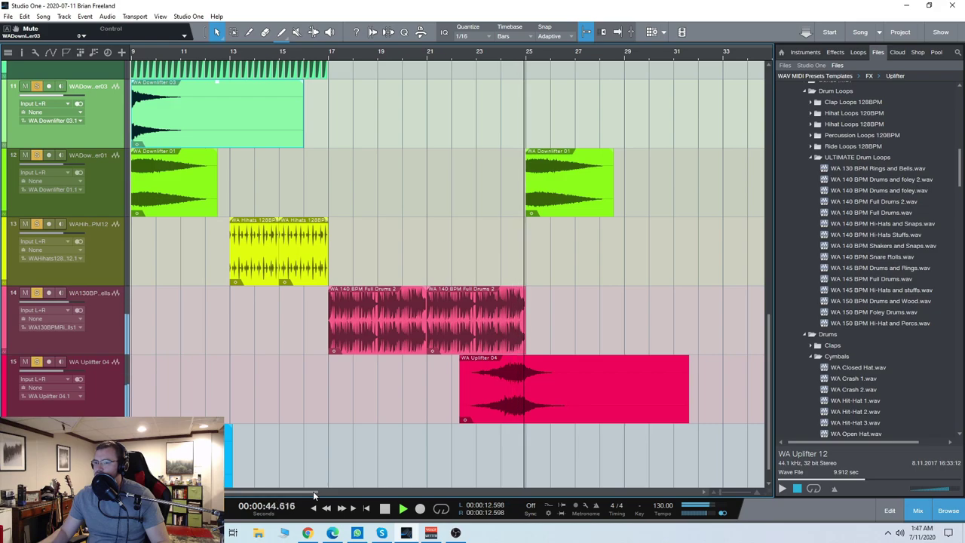
{"action": "left_click_drag", "start_coordinate": [313, 491], "coordinate": [211, 491]}
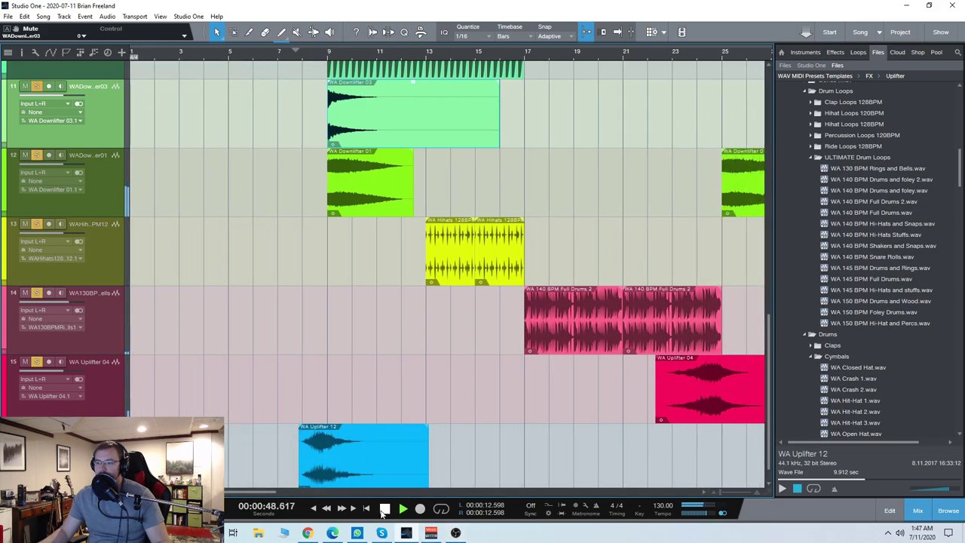
- Zoom out to the whole song with shrunken tracks, stop, and return to the song start
{"action": "key", "text": "z"}
{"action": "key", "text": "shift+w"}
{"action": "key", "text": "shift+w"}
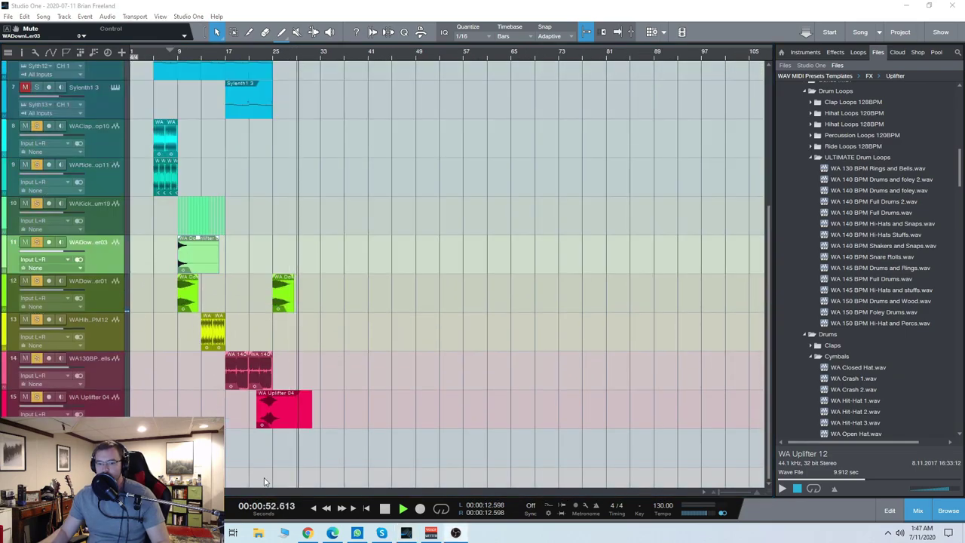
{"action": "key", "text": "space"}
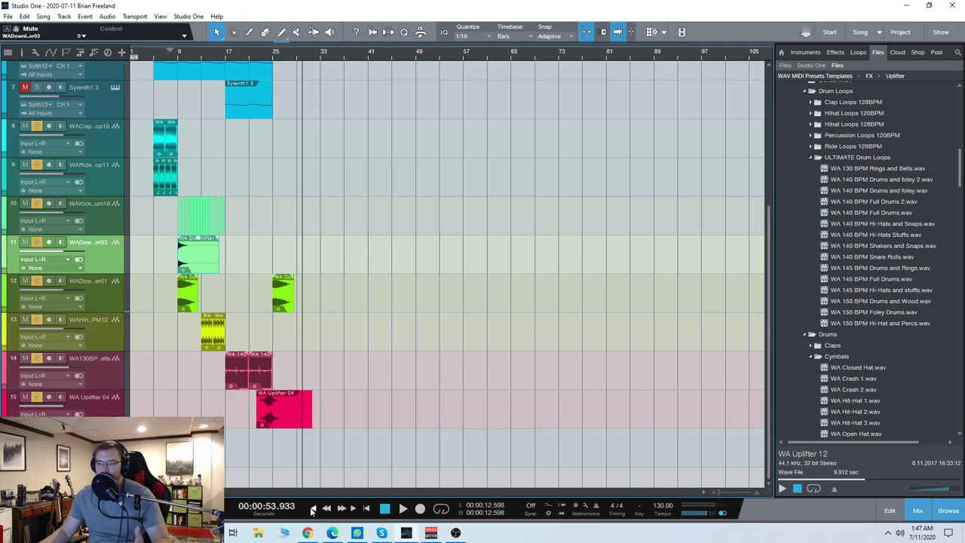
{"action": "left_click", "coordinate": [313, 510]}
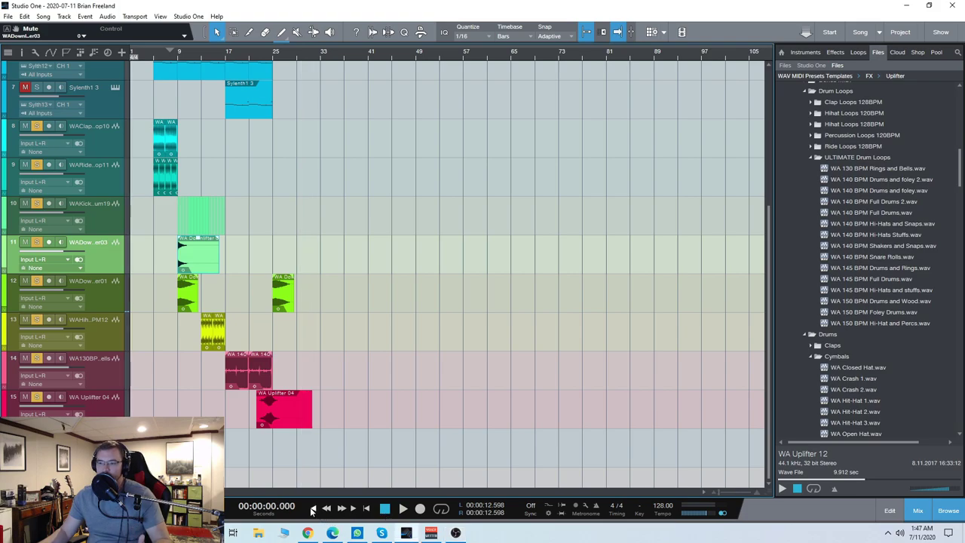
- Temporarily widen the track list to read names, selecting the WA Downlifter 01 and 03 tracks
{"action": "left_click_drag", "start_coordinate": [131, 289], "coordinate": [236, 292]}
{"action": "left_click", "coordinate": [129, 290]}
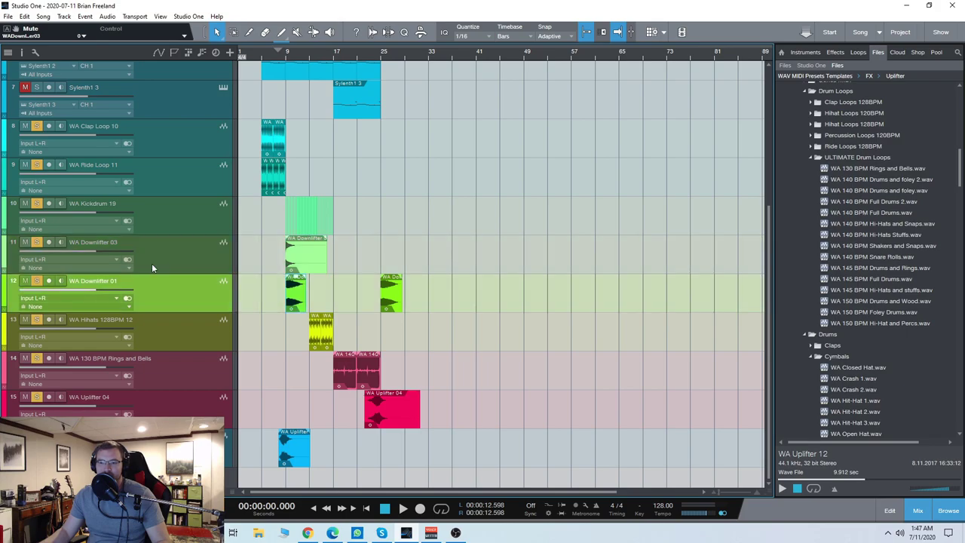
{"action": "left_click", "coordinate": [152, 263]}
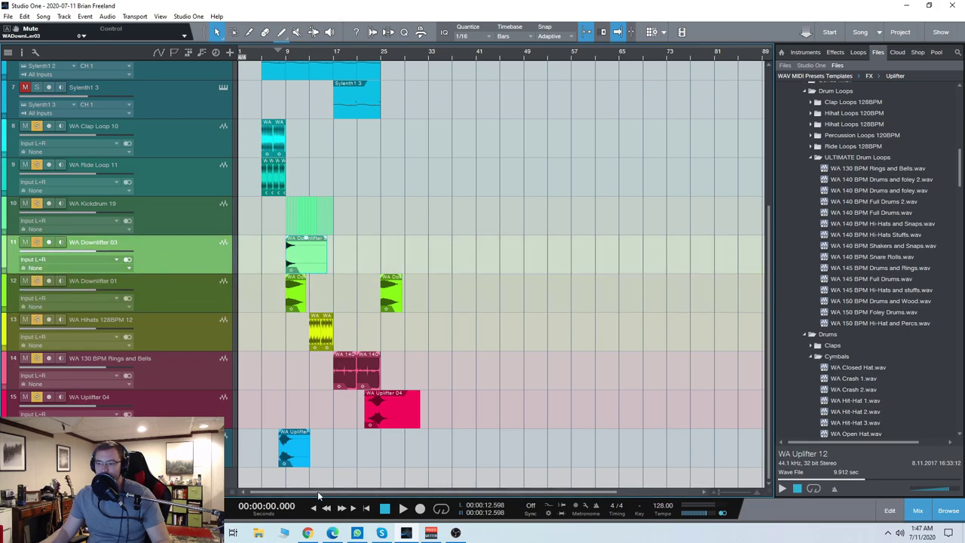
{"action": "left_click_drag", "start_coordinate": [236, 267], "coordinate": [135, 268]}
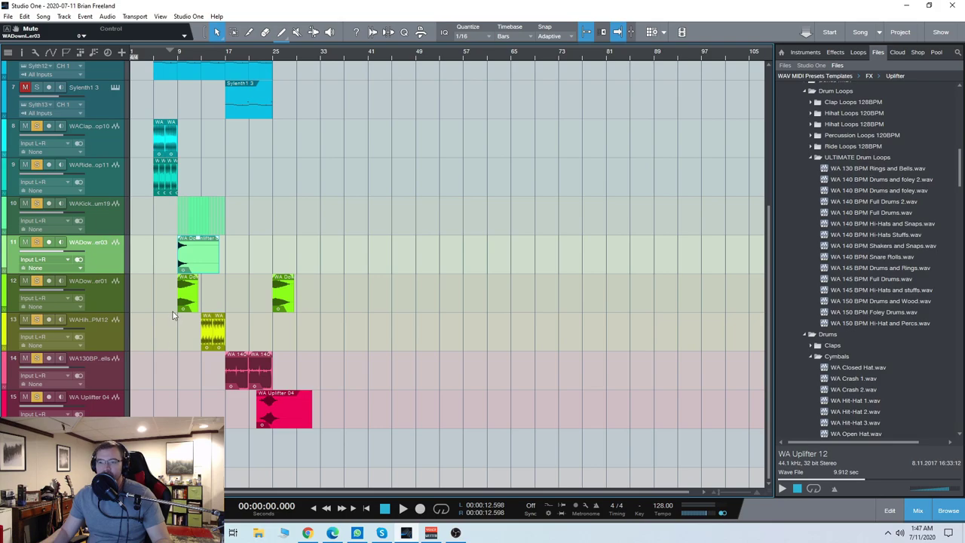
- Zoom in on bar 1 and the top tracks, selecting Spire-1.1 and then Sylenth1
{"action": "scroll", "coordinate": [209, 311], "scroll_direction": "up", "scroll_amount": 2}
{"action": "scroll", "coordinate": [249, 491], "scroll_direction": "left", "scroll_amount": 3}
{"action": "scroll", "coordinate": [167, 215], "scroll_direction": "up", "scroll_amount": 6}
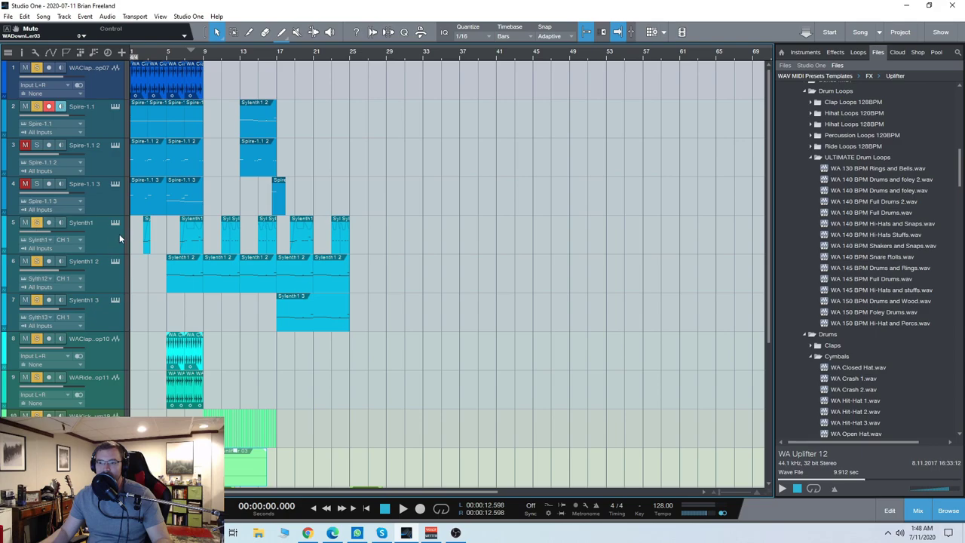
{"action": "key", "text": "e"}
{"action": "left_click", "coordinate": [104, 132]}
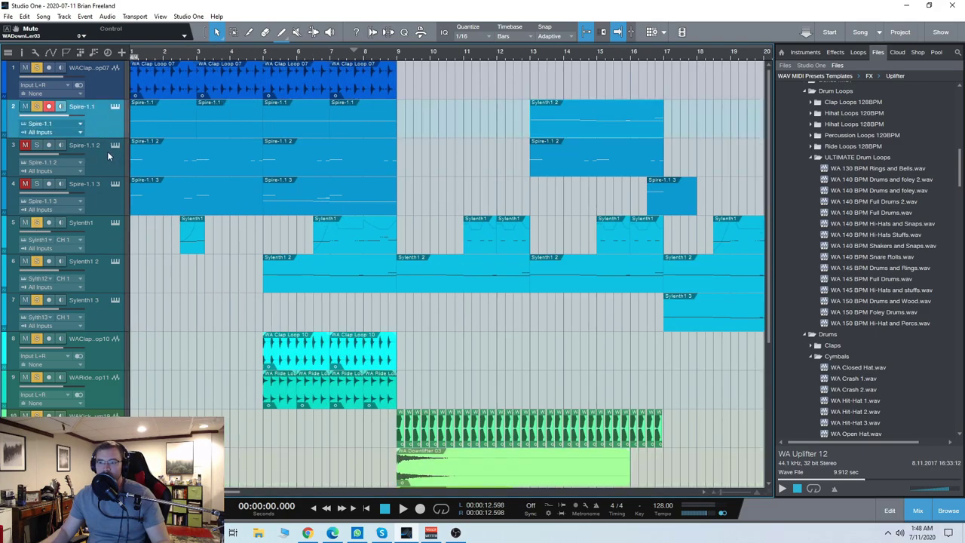
{"action": "left_click", "coordinate": [116, 238]}
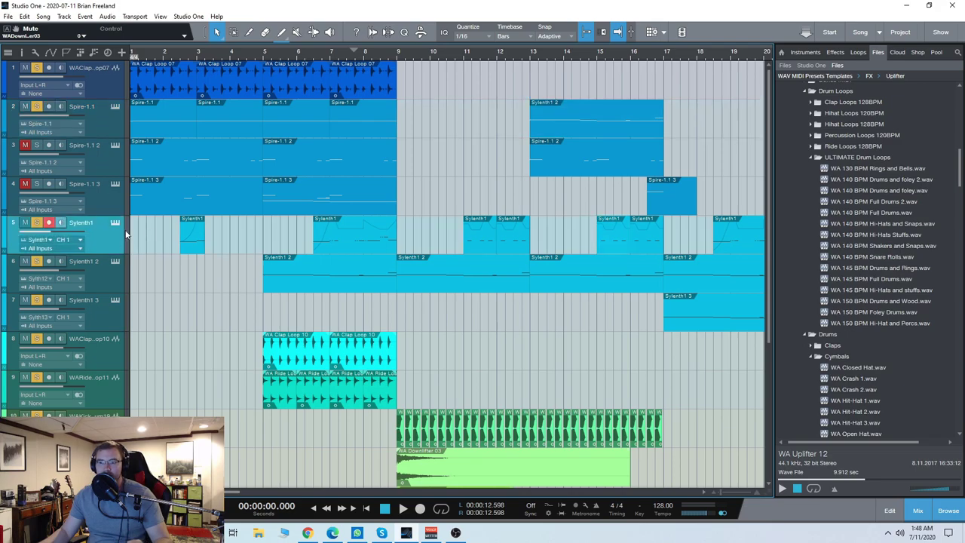
- View the Sylenth1 part's notes, then start playback and view them again before closing
{"action": "double_click", "coordinate": [189, 232]}
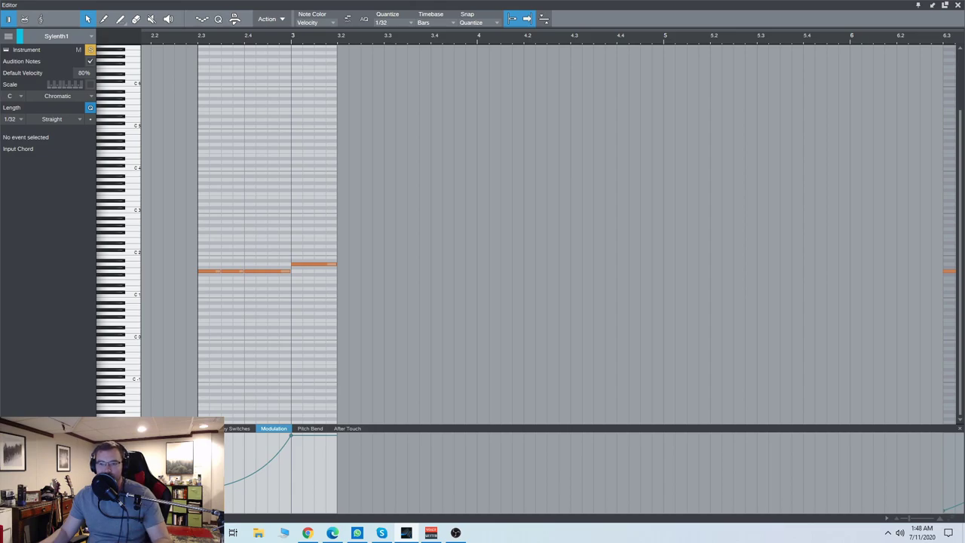
{"action": "left_click", "coordinate": [957, 6]}
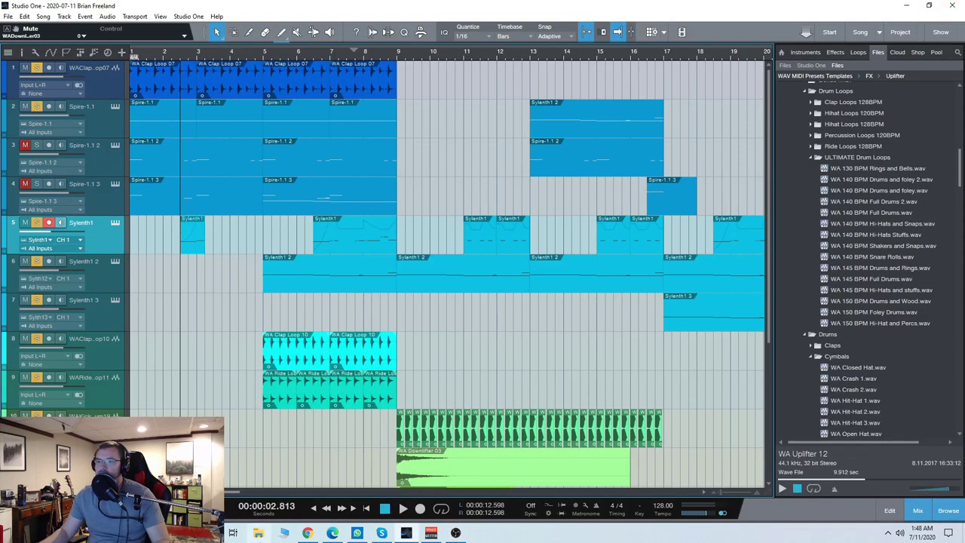
{"action": "key", "text": "space"}
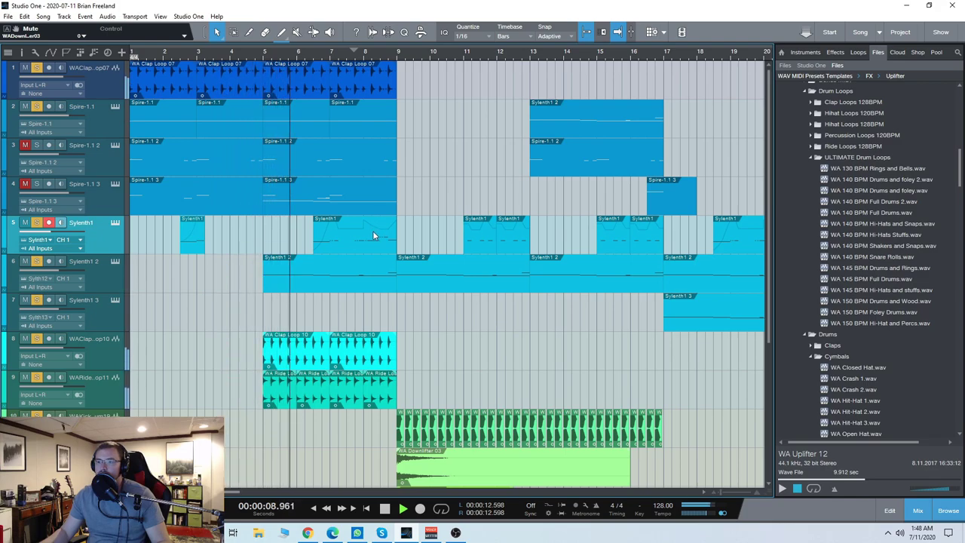
{"action": "double_click", "coordinate": [341, 233]}
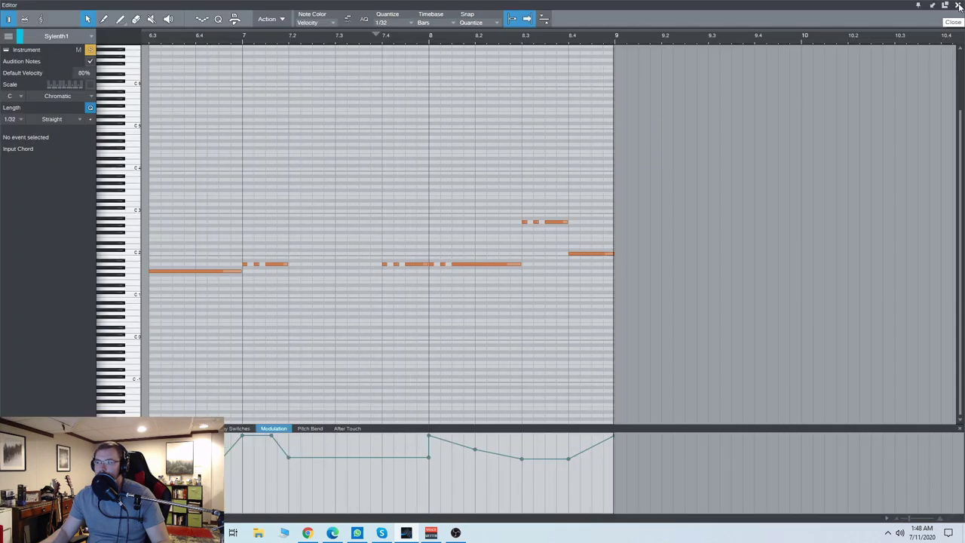
{"action": "key", "text": "F2"}
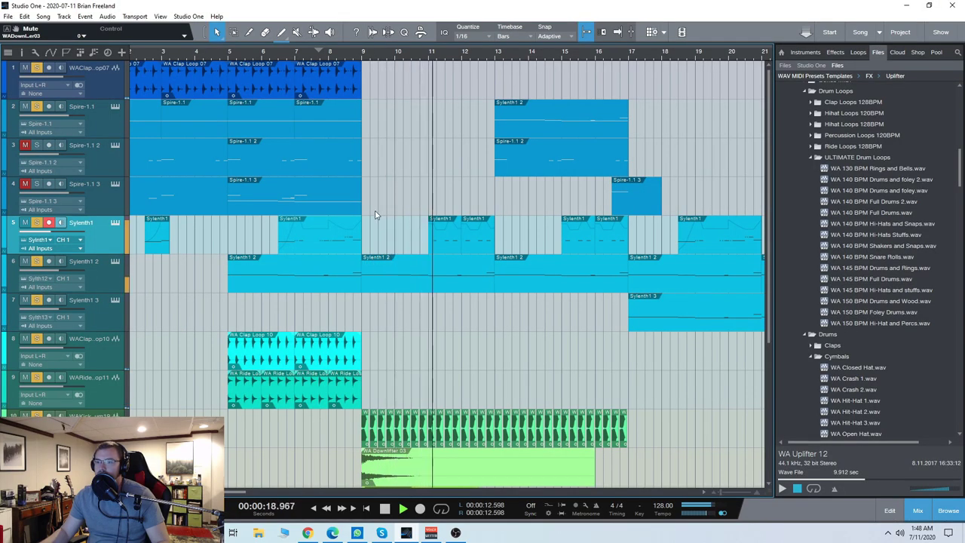
- Unmute the Spire-1.1 3 track (track 4) during playback
{"action": "scroll", "coordinate": [426, 189], "scroll_direction": "down", "scroll_amount": 3}
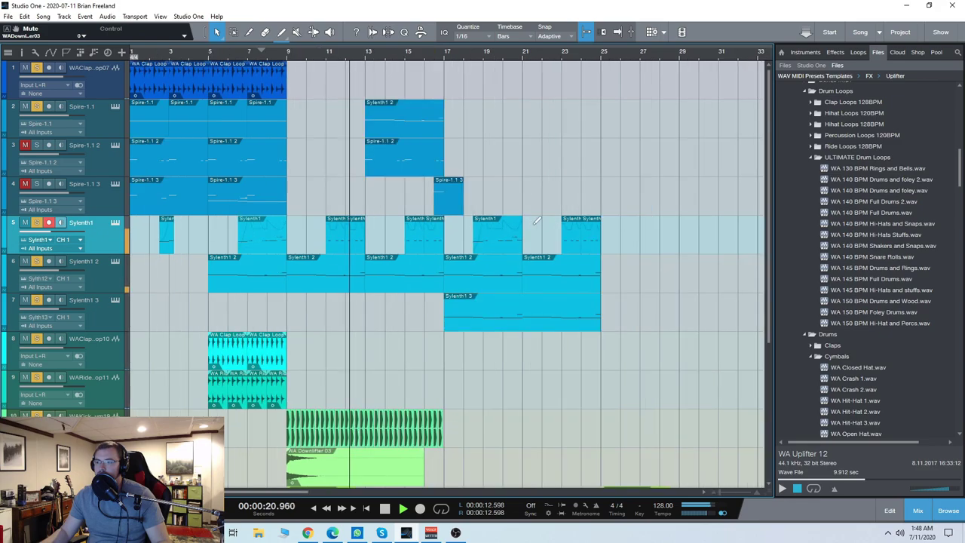
{"action": "scroll", "coordinate": [354, 241], "scroll_direction": "up", "scroll_amount": 2}
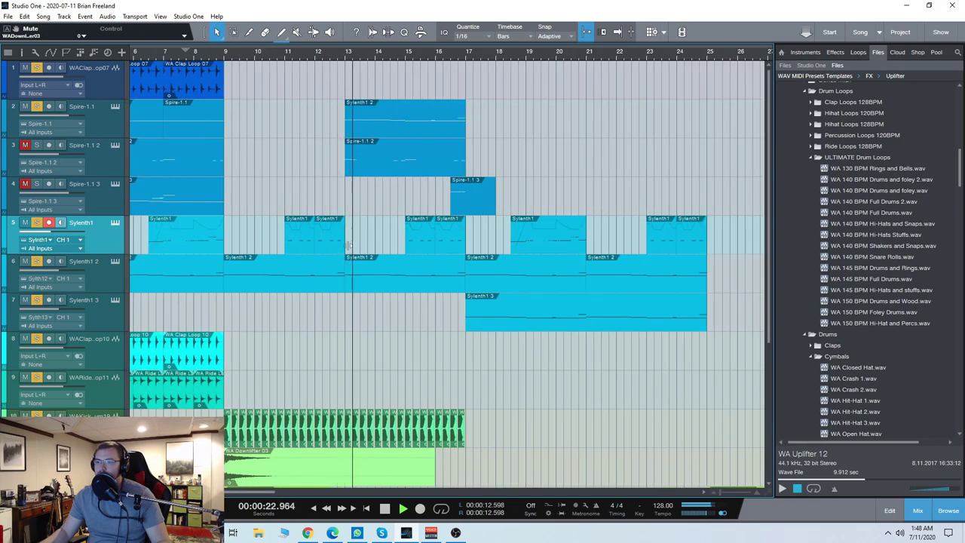
{"action": "left_click", "coordinate": [24, 183]}
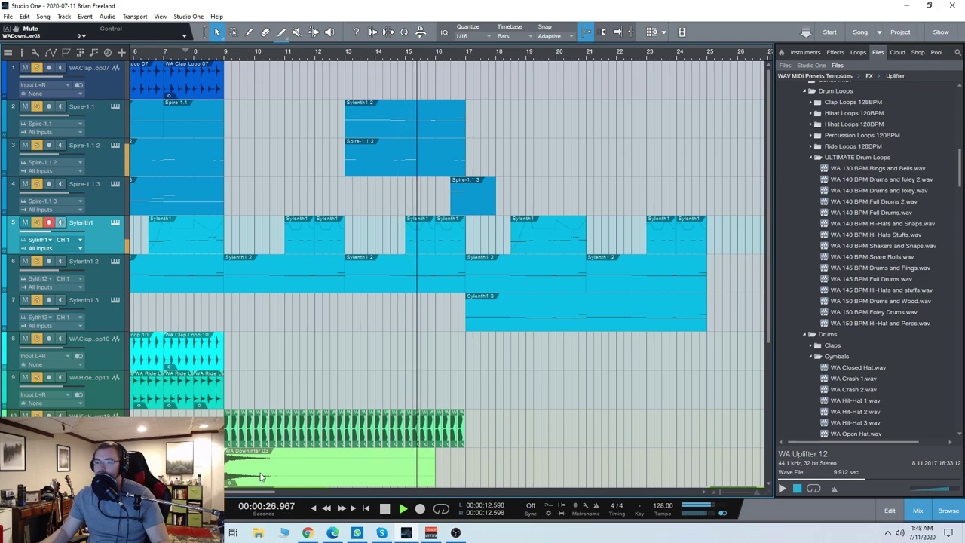
{"action": "left_click_drag", "start_coordinate": [261, 493], "coordinate": [281, 499]}
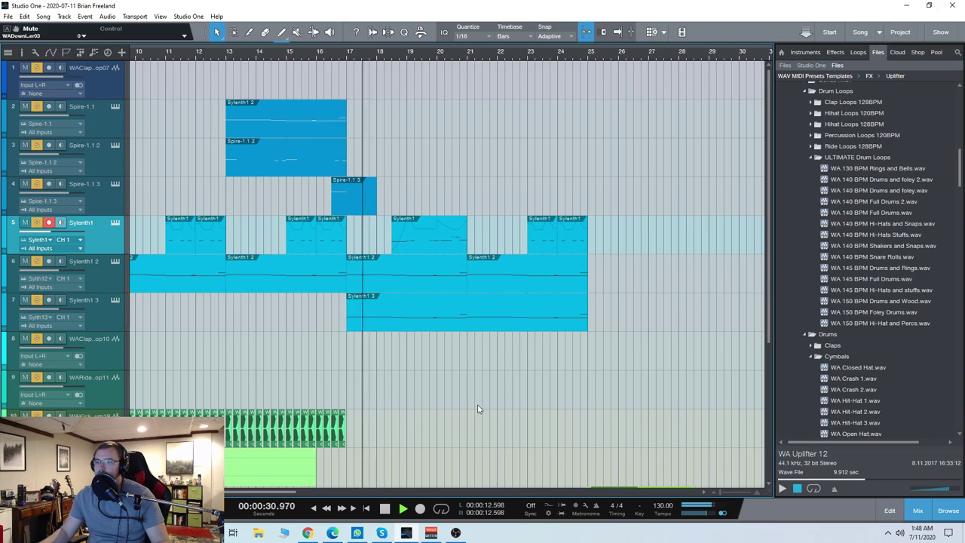
- Browse the arrangement, then stop playback with the playhead back at bar 17
{"action": "scroll", "coordinate": [481, 409], "scroll_direction": "down", "scroll_amount": 5}
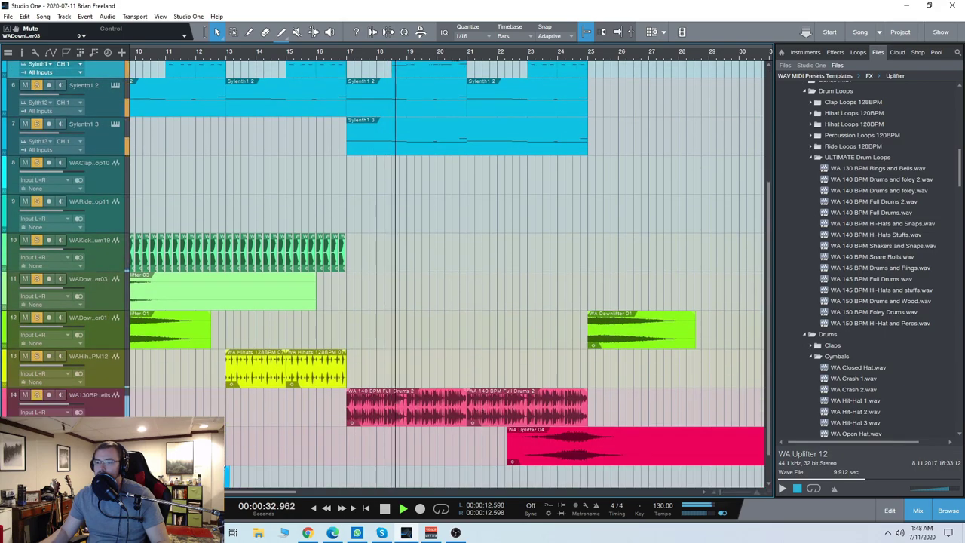
{"action": "scroll", "coordinate": [399, 291], "scroll_direction": "right", "scroll_amount": 3}
{"action": "scroll", "coordinate": [398, 291], "scroll_direction": "up", "scroll_amount": 1}
{"action": "scroll", "coordinate": [399, 291], "scroll_direction": "up", "scroll_amount": 3}
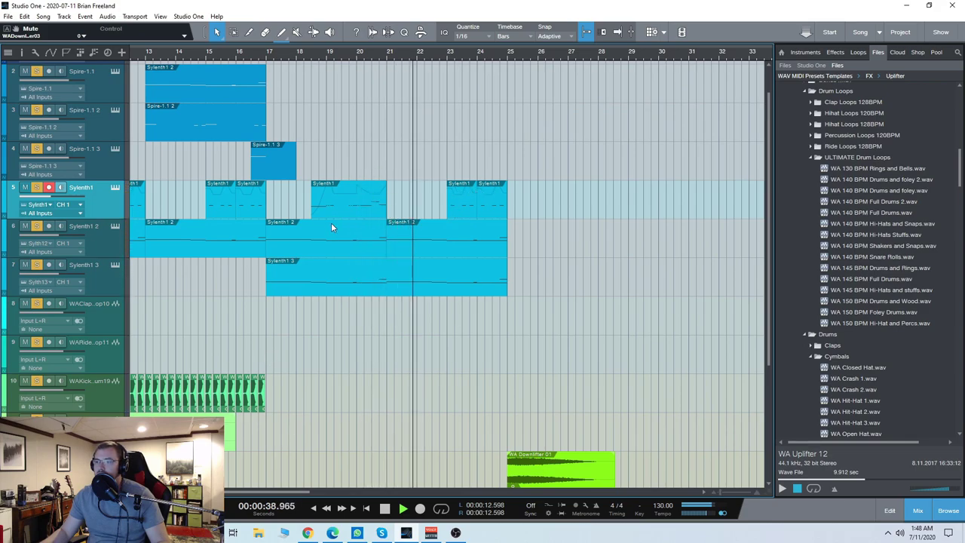
{"action": "scroll", "coordinate": [406, 229], "scroll_direction": "down", "scroll_amount": 1}
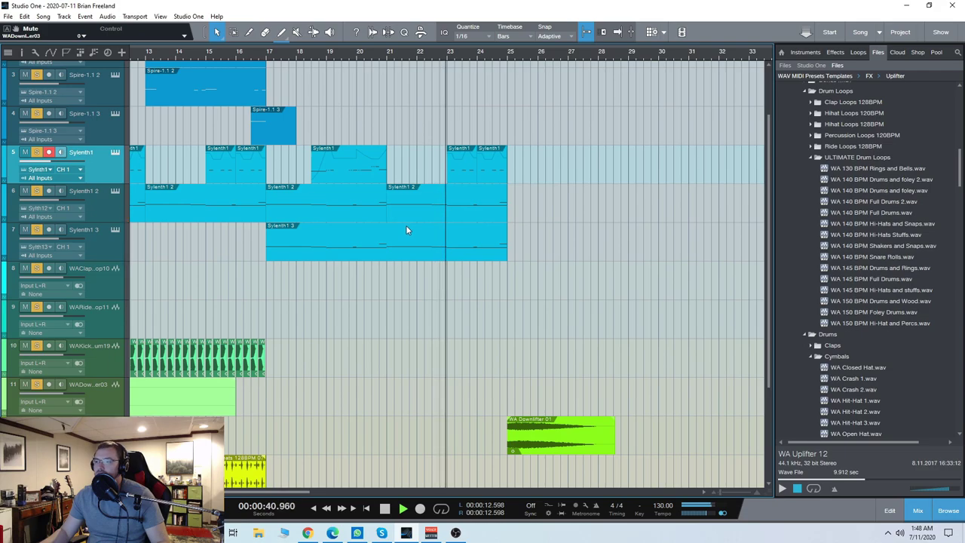
{"action": "left_click_drag", "start_coordinate": [307, 494], "coordinate": [308, 494]}
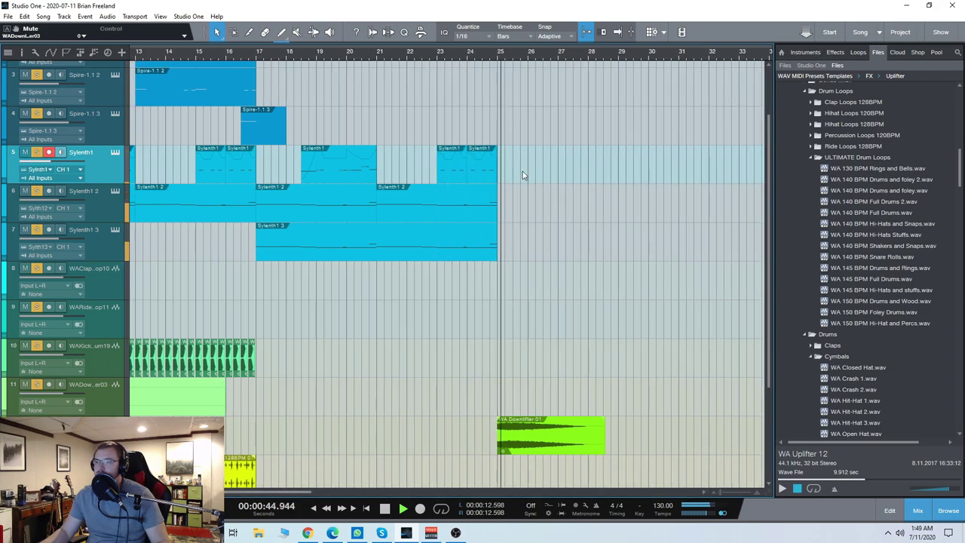
{"action": "left_click", "coordinate": [386, 509]}
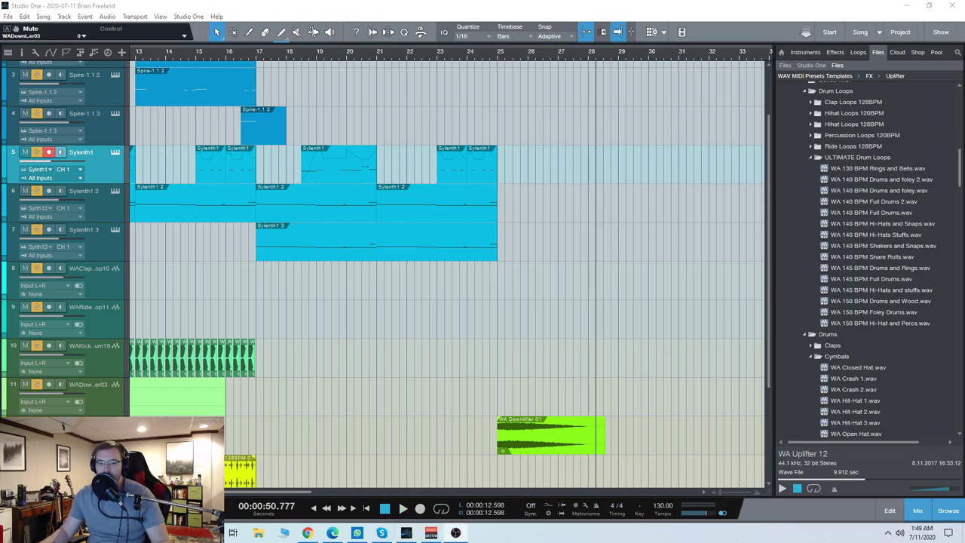
{"action": "left_click", "coordinate": [256, 61]}
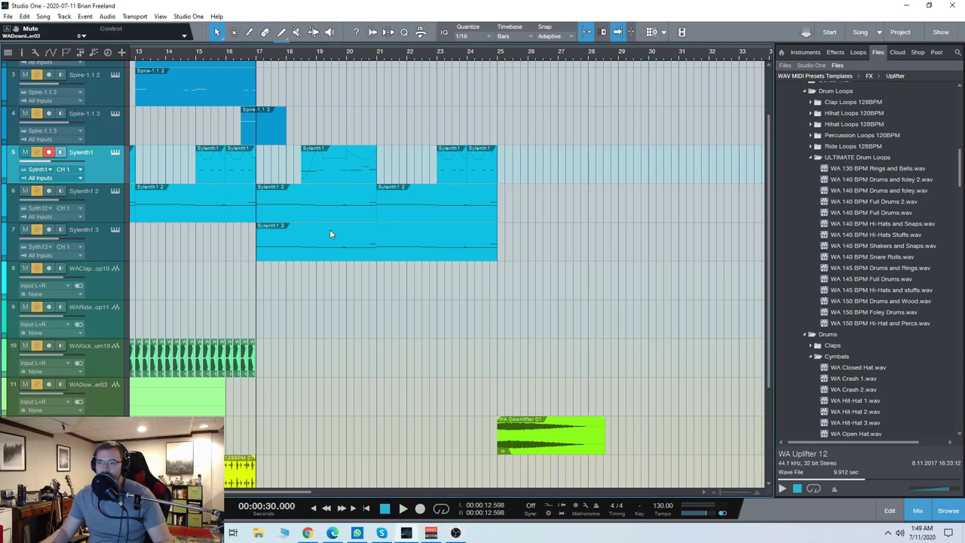
- Review the Sylenth1 2 notes, then solo Sylenth1 3 and Sylenth1 and play from bar 17
{"action": "double_click", "coordinate": [333, 208]}
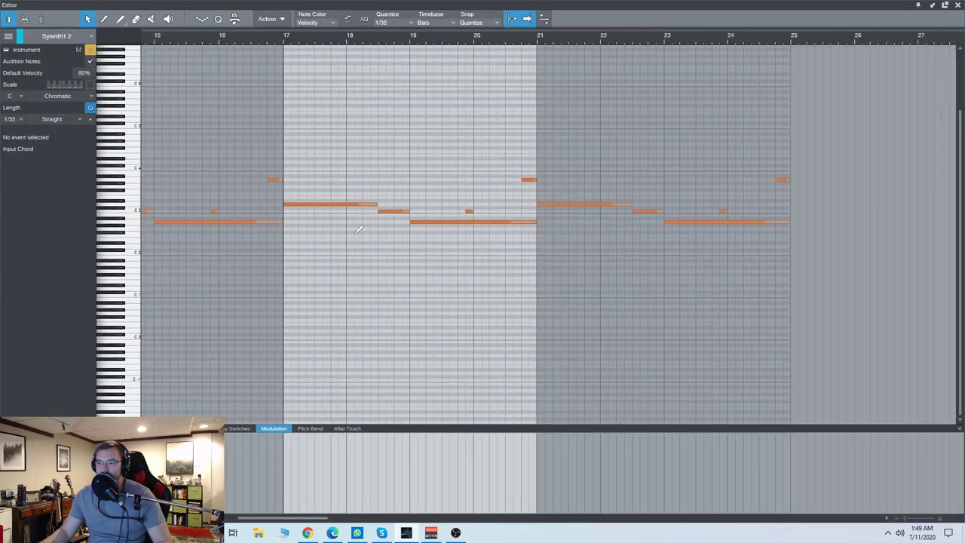
{"action": "left_click", "coordinate": [957, 6]}
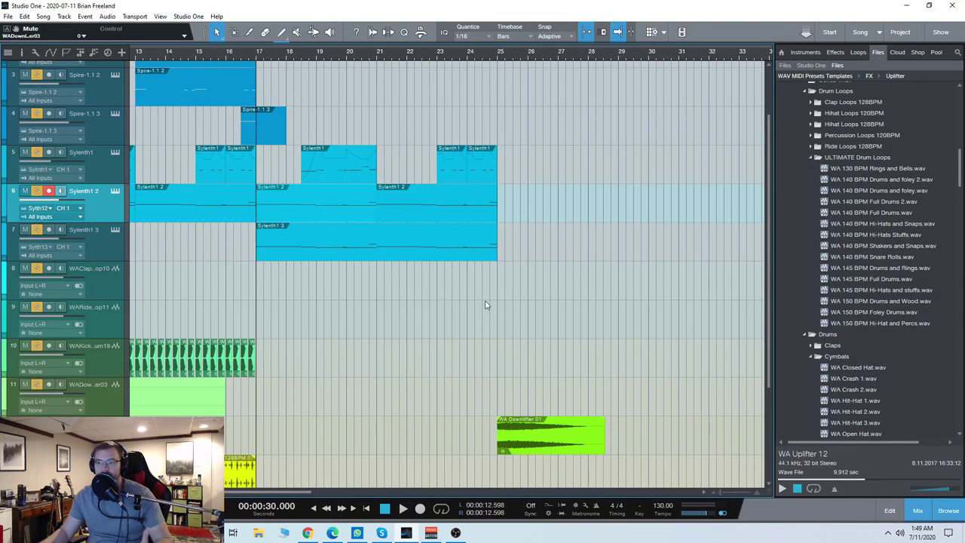
{"action": "left_click", "coordinate": [96, 251]}
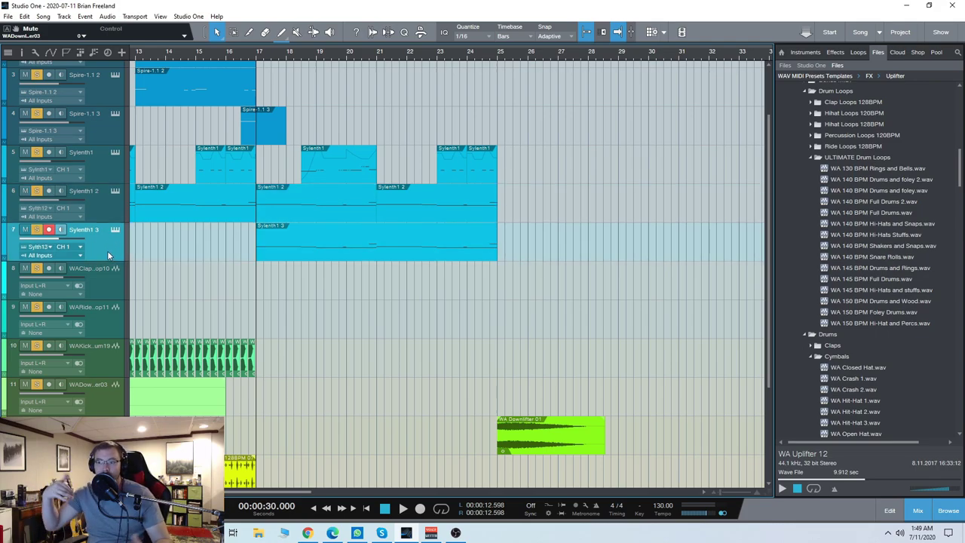
{"action": "left_click", "coordinate": [36, 229]}
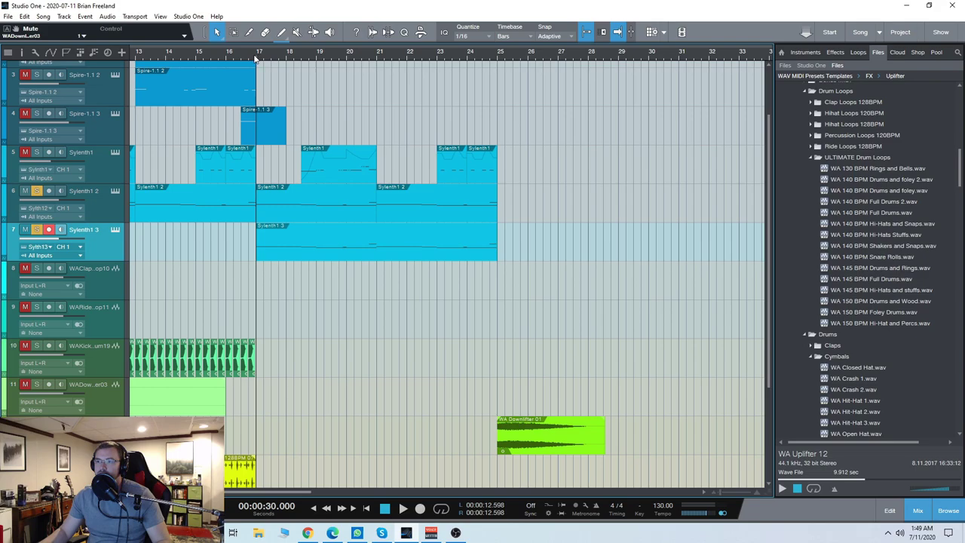
{"action": "key", "text": "space"}
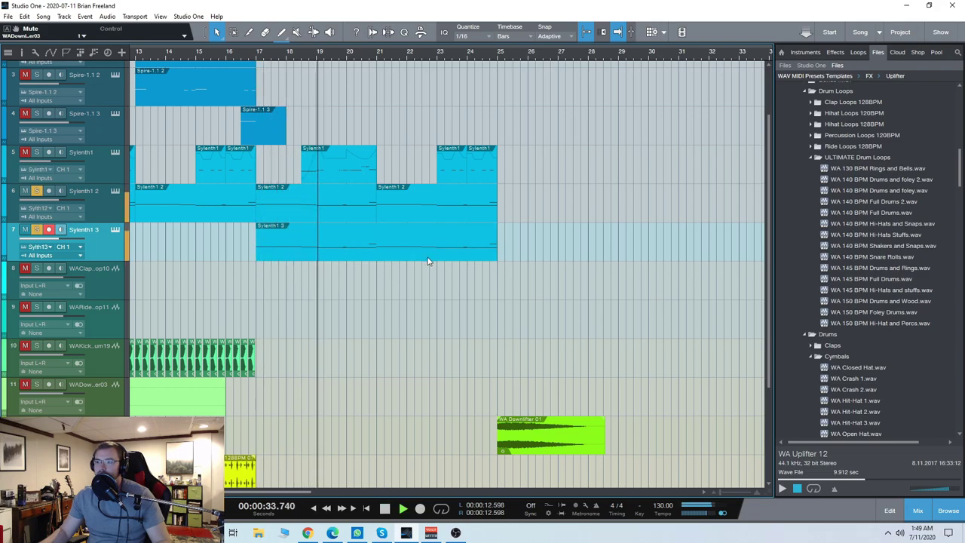
{"action": "left_click", "coordinate": [37, 152]}
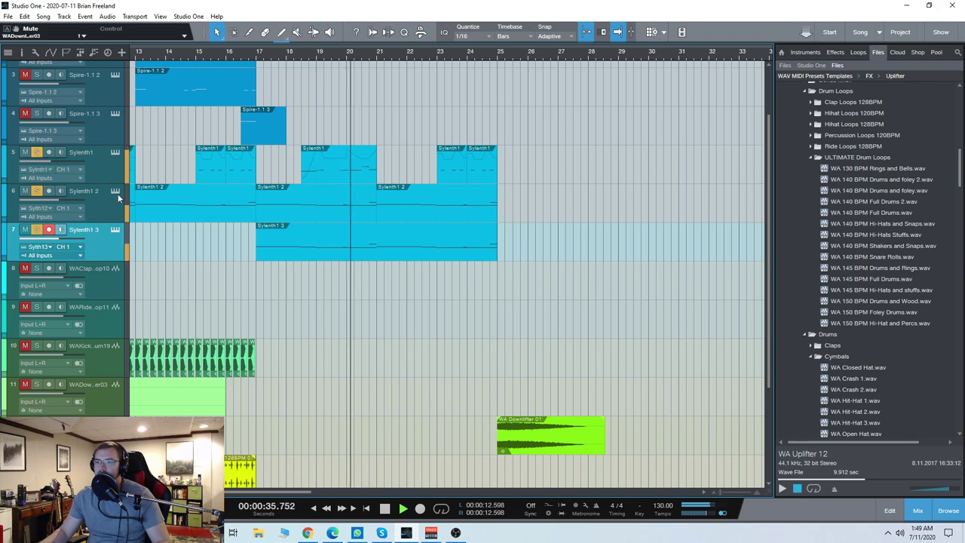
- Also solo the 140 BPM Full Drums track and listen back from bar 1
{"action": "scroll", "coordinate": [62, 385], "scroll_direction": "down", "scroll_amount": 4}
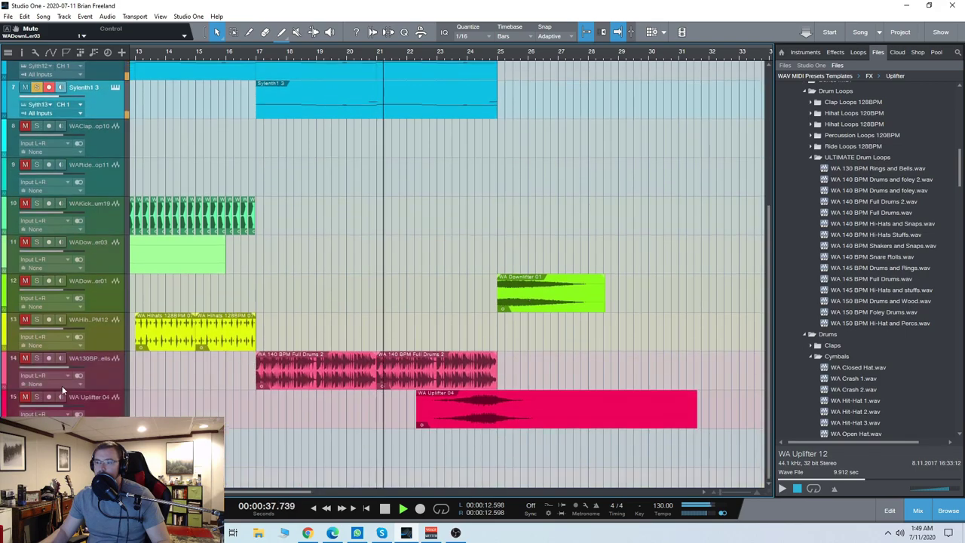
{"action": "left_click", "coordinate": [37, 358]}
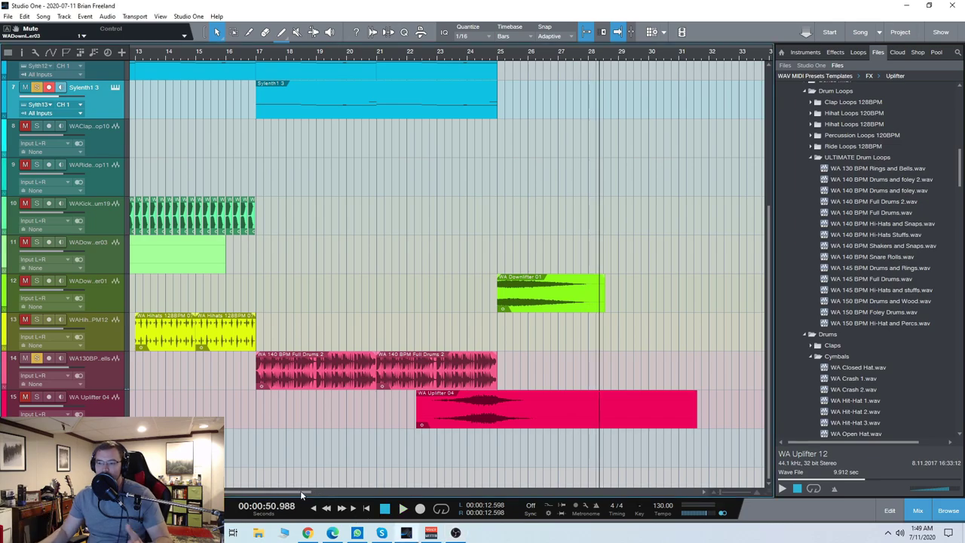
{"action": "left_click_drag", "start_coordinate": [301, 495], "coordinate": [249, 495]}
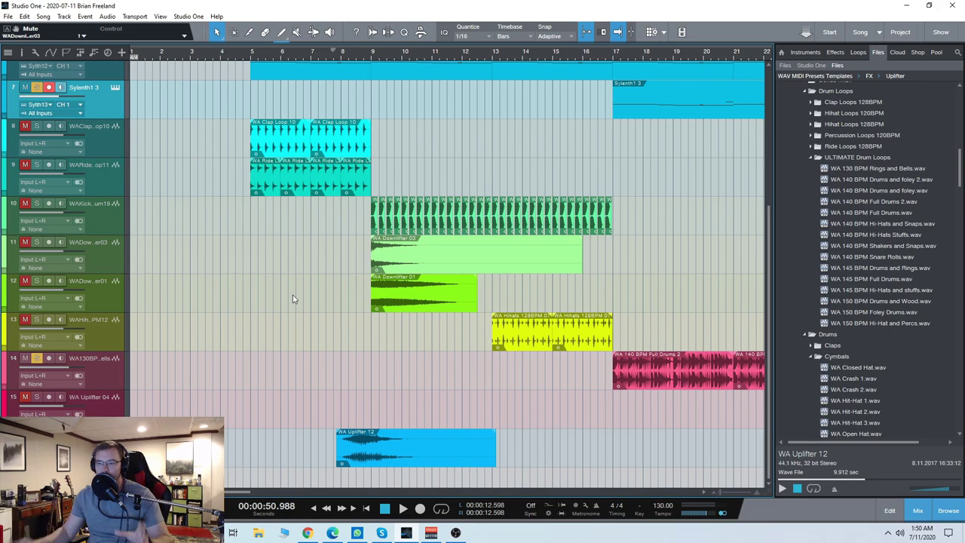
- Select the Spire-1.1 2 track and scroll the Files browser past Kicks to Presets and Templates
{"action": "scroll", "coordinate": [294, 299], "scroll_direction": "up", "scroll_amount": 5}
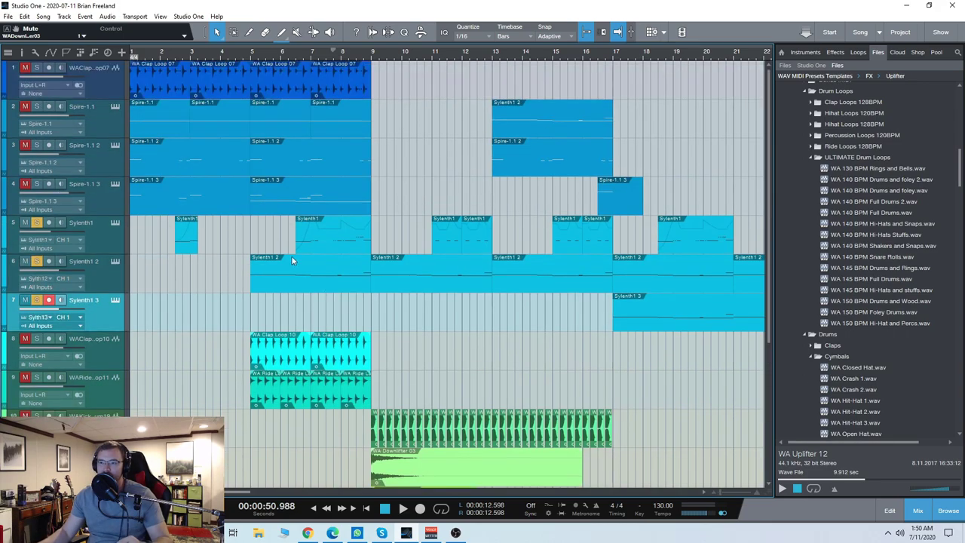
{"action": "left_click", "coordinate": [107, 164]}
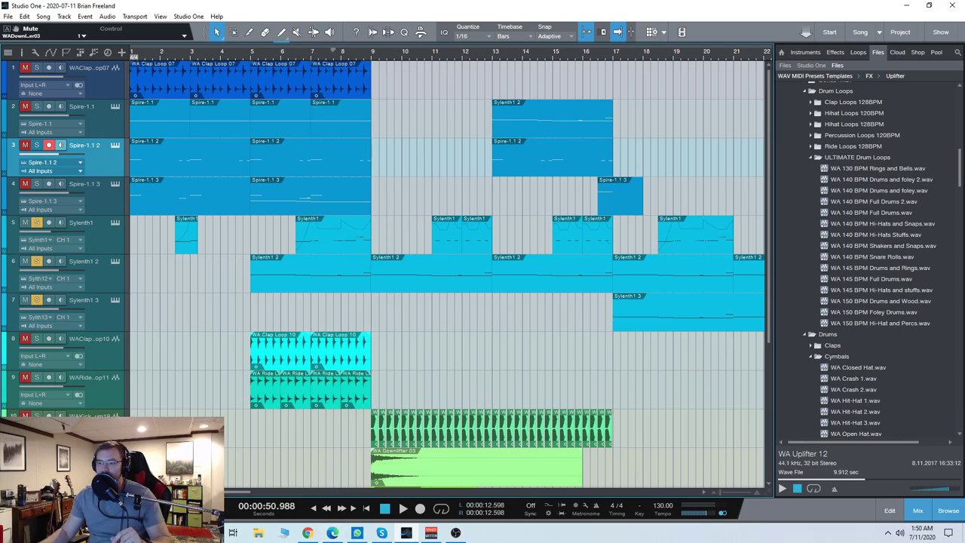
{"action": "scroll", "coordinate": [879, 342], "scroll_direction": "down", "scroll_amount": 9}
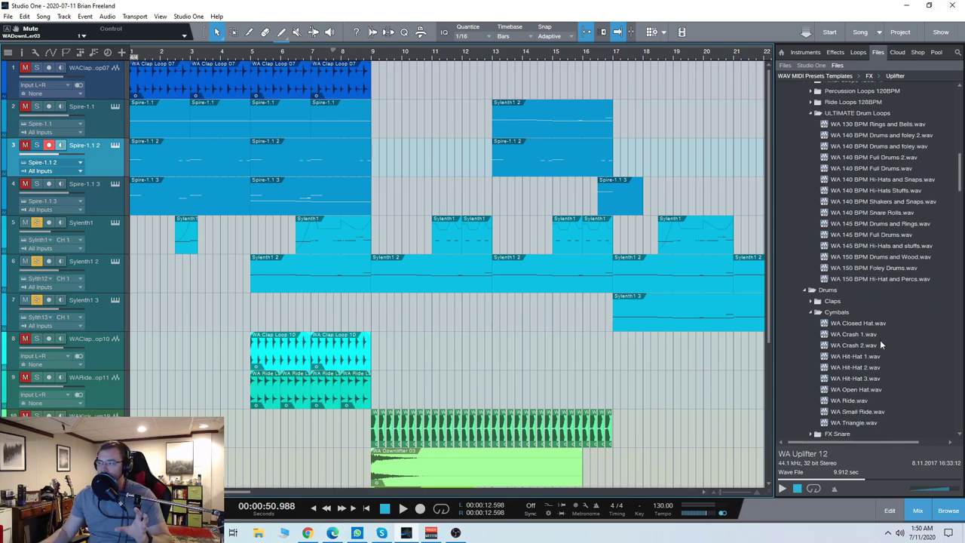
{"action": "scroll", "coordinate": [877, 342], "scroll_direction": "down", "scroll_amount": 2}
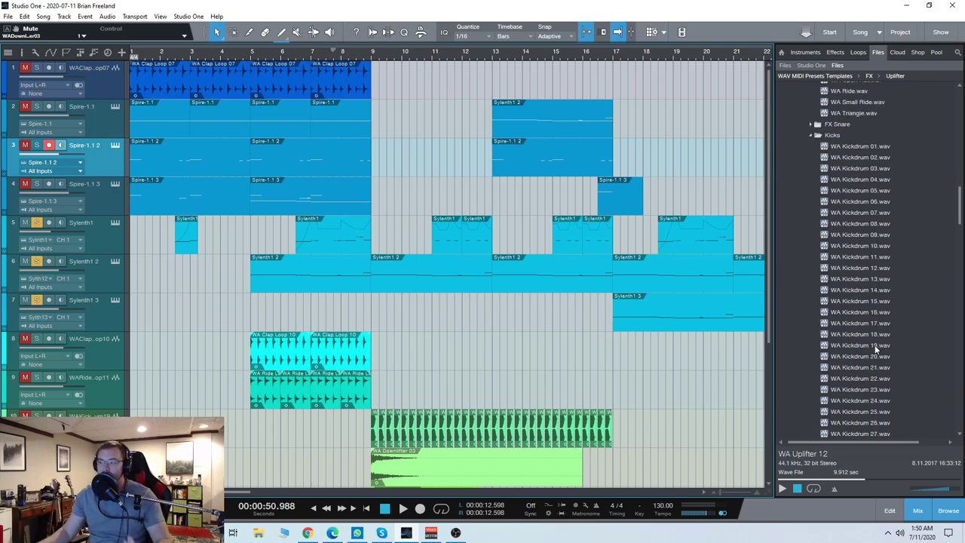
{"action": "scroll", "coordinate": [874, 351], "scroll_direction": "down", "scroll_amount": 3}
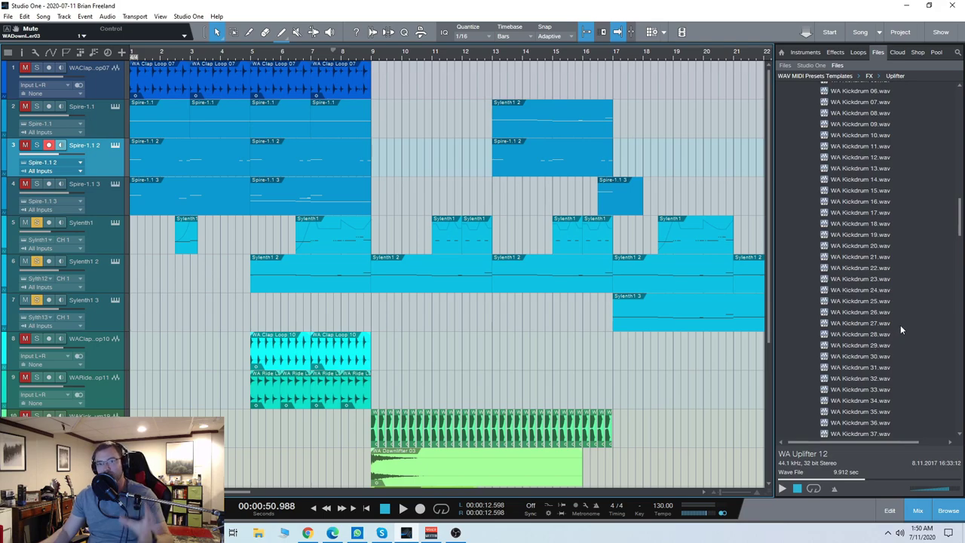
{"action": "left_click_drag", "start_coordinate": [961, 234], "coordinate": [961, 393]}
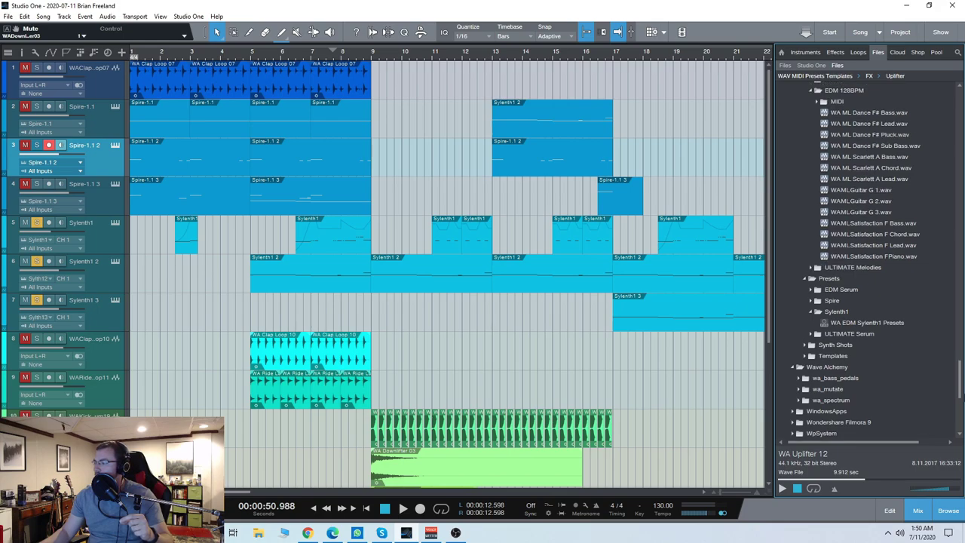
- Expand the Templates and Ableton folders to reveal templates like Funk Dubstep 140 BPM D
{"action": "double_click", "coordinate": [831, 355]}
{"action": "scroll", "coordinate": [861, 336], "scroll_direction": "down", "scroll_amount": 1}
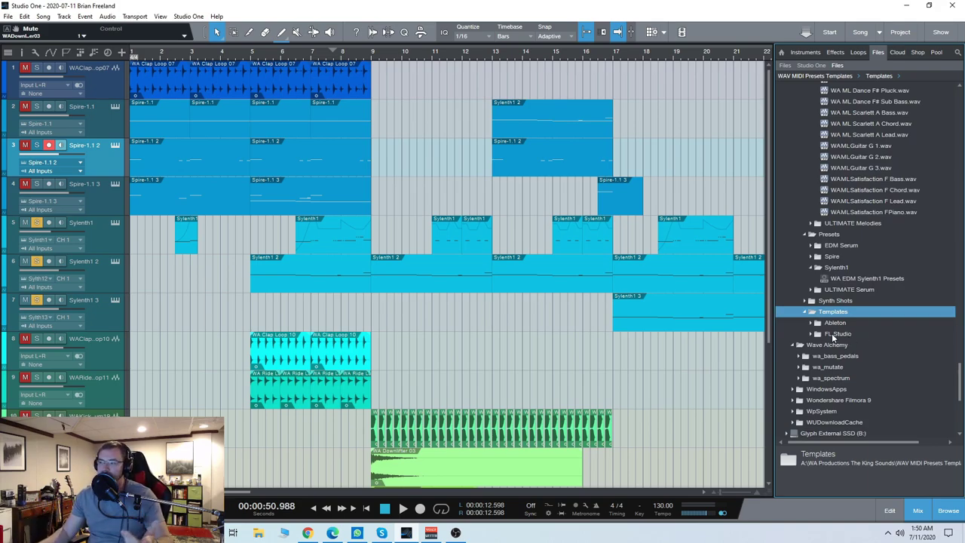
{"action": "double_click", "coordinate": [834, 322]}
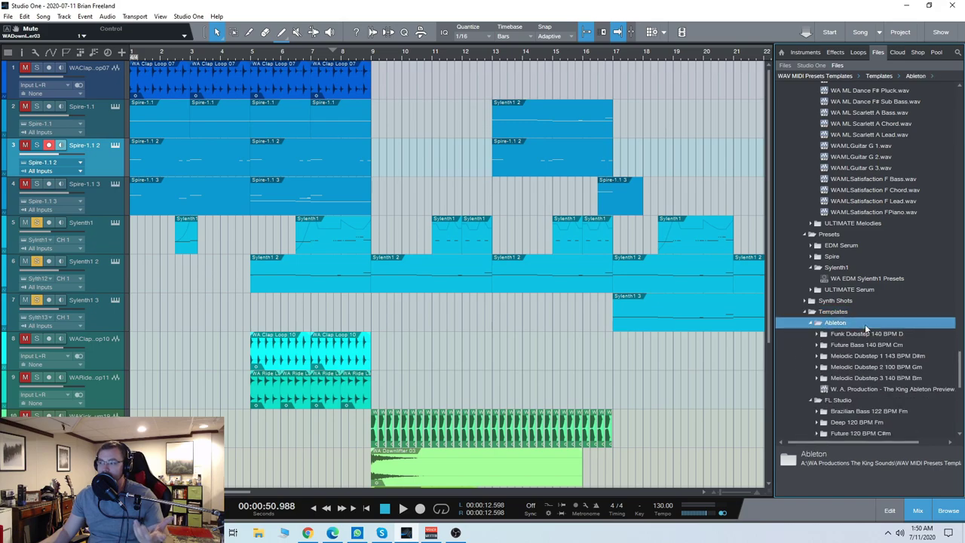
{"action": "scroll", "coordinate": [865, 324], "scroll_direction": "down", "scroll_amount": 1}
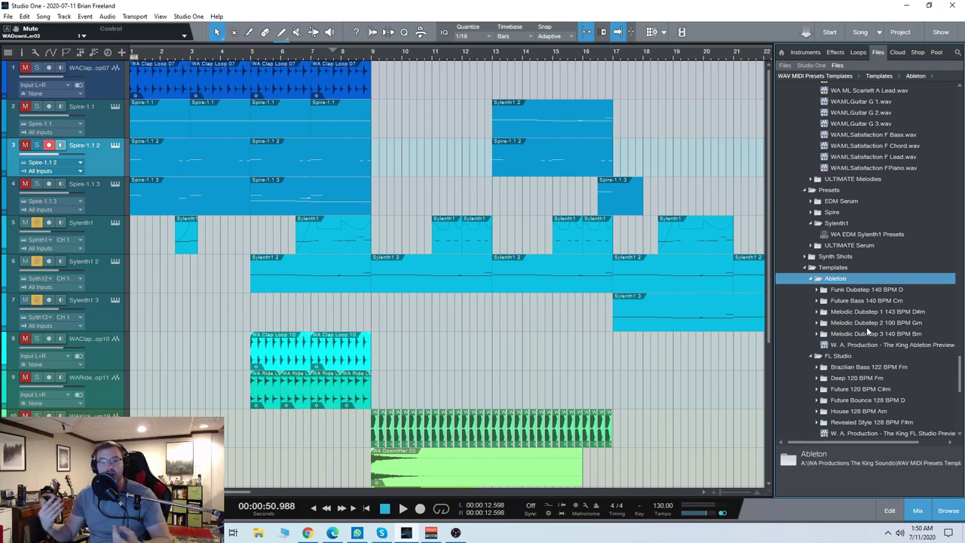
{"action": "scroll", "coordinate": [866, 331], "scroll_direction": "down", "scroll_amount": 1}
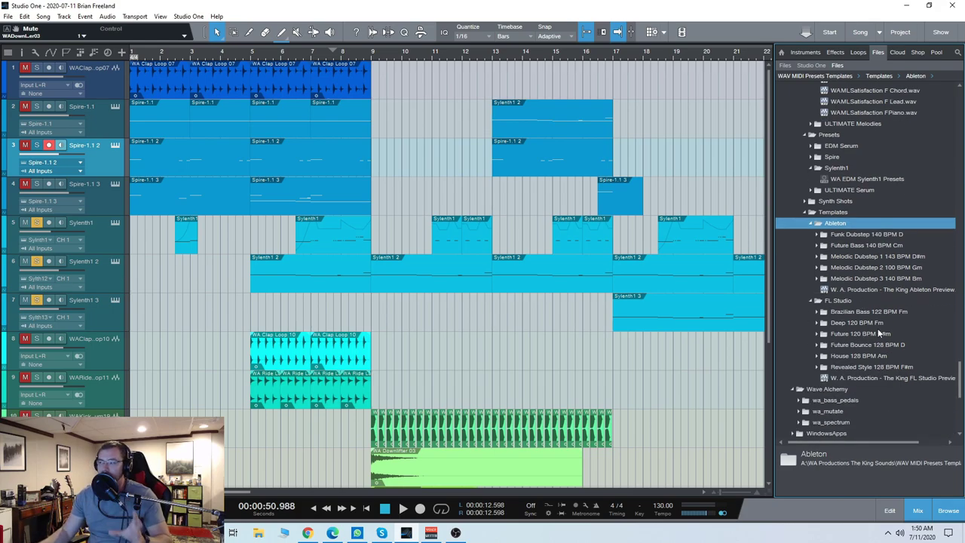